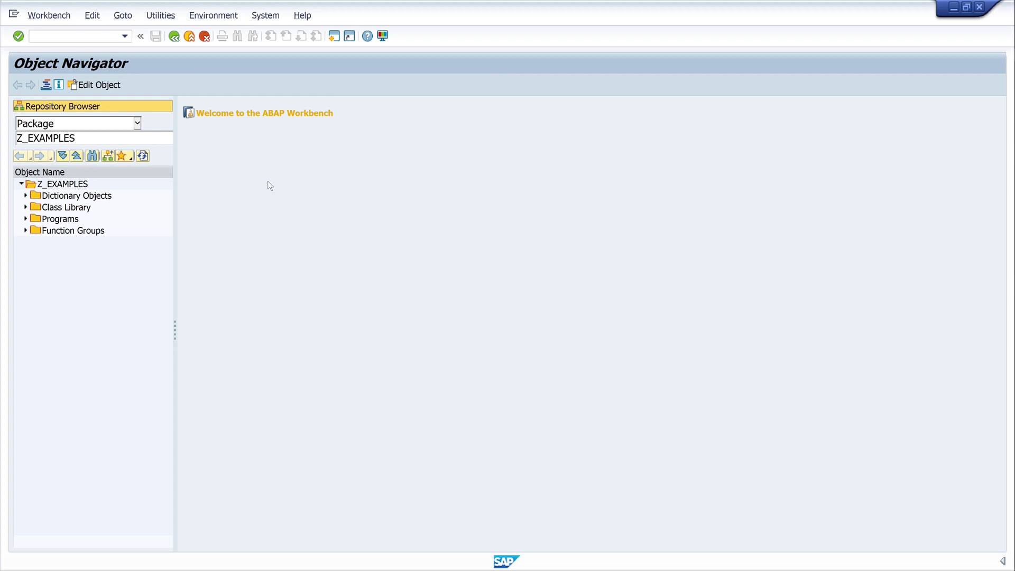
- Select the Z_EXAMPLES package in the Repository Browser tree
left_click(80, 185)
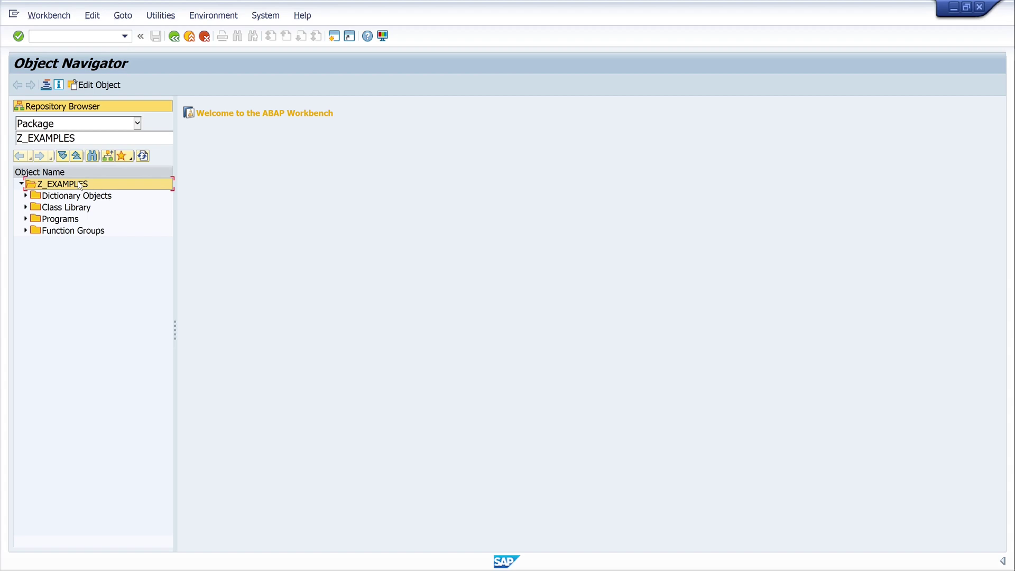
- Create message class Z_TEST_MESSAGE from the Z_EXAMPLES context menu, short text 'Message Test Class'
right_click(79, 185)
mouse_move(100, 189)
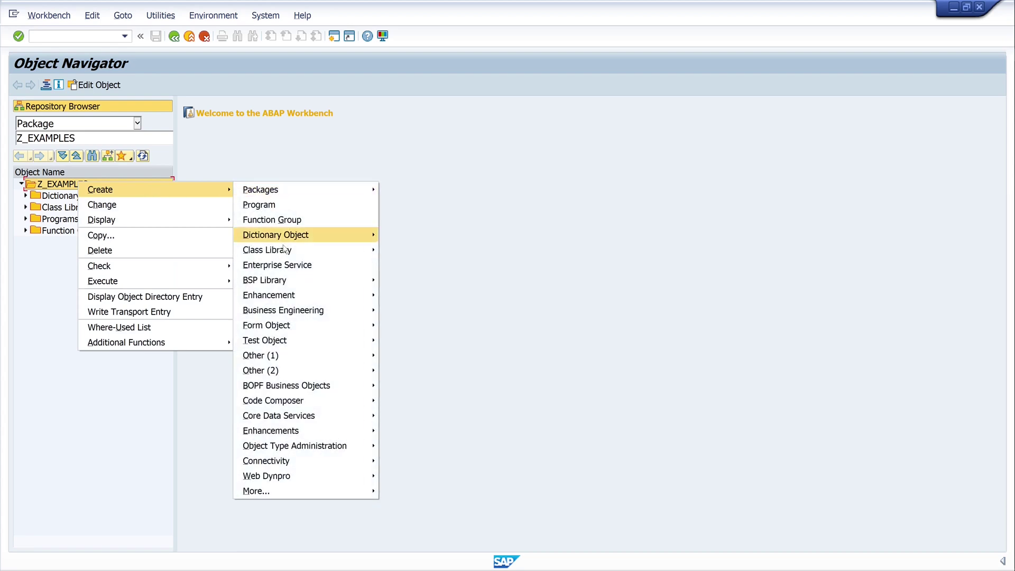
mouse_move(261, 355)
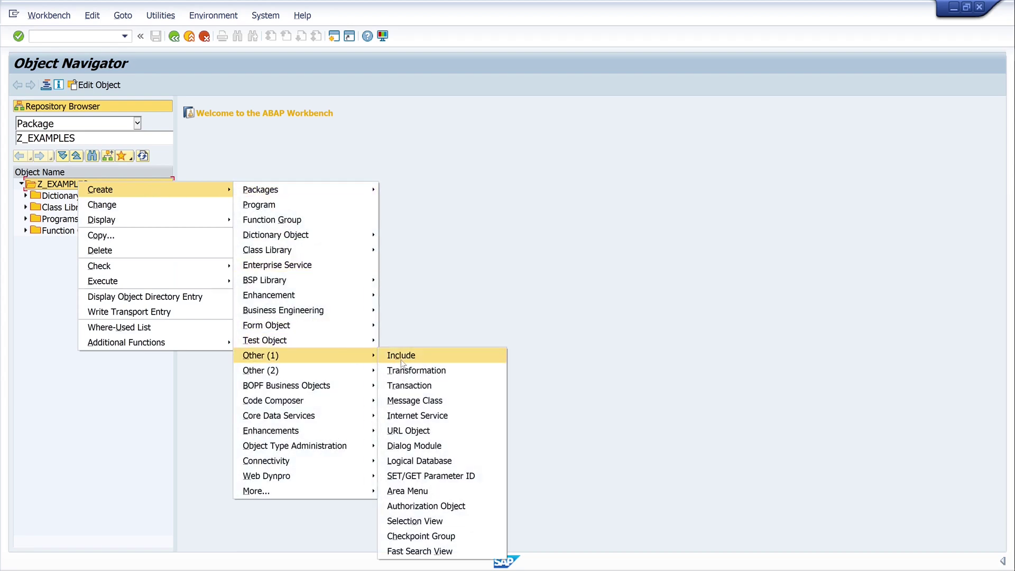
left_click(433, 402)
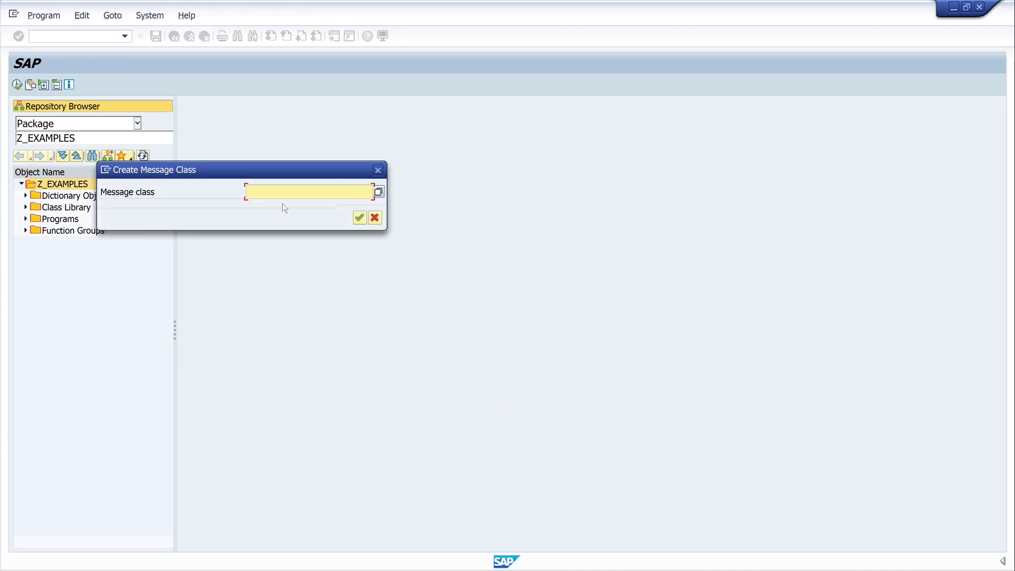
type("Z")
type("_TEST")
type("_MESSA")
type("GE")
key("Return")
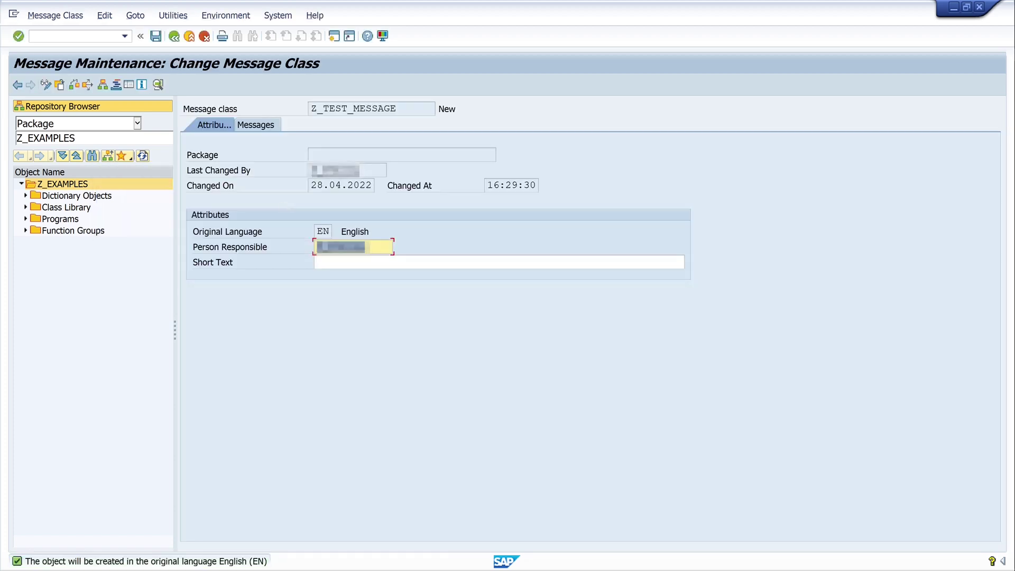
key("Tab")
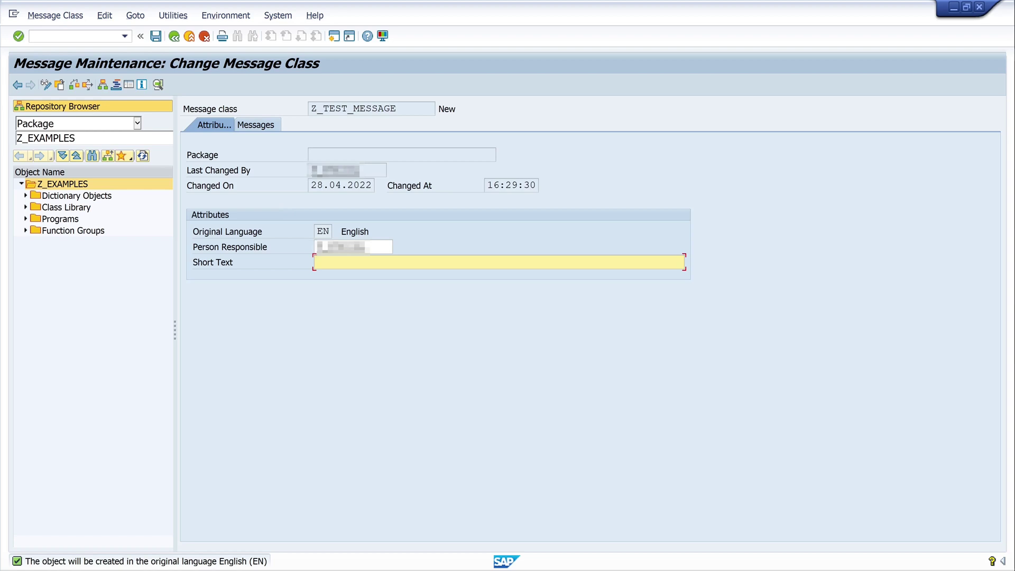
type("Messag")
type("e Tes")
type("t Class")
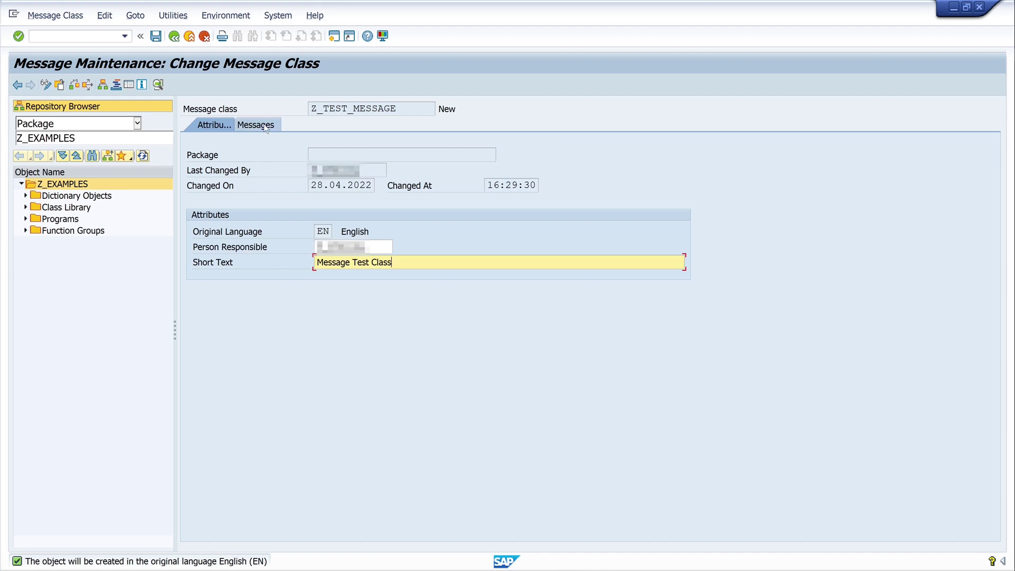
- Save Z_TEST_MESSAGE to package Z_EXAMPLES under transport request TF1K900511
left_click(267, 128)
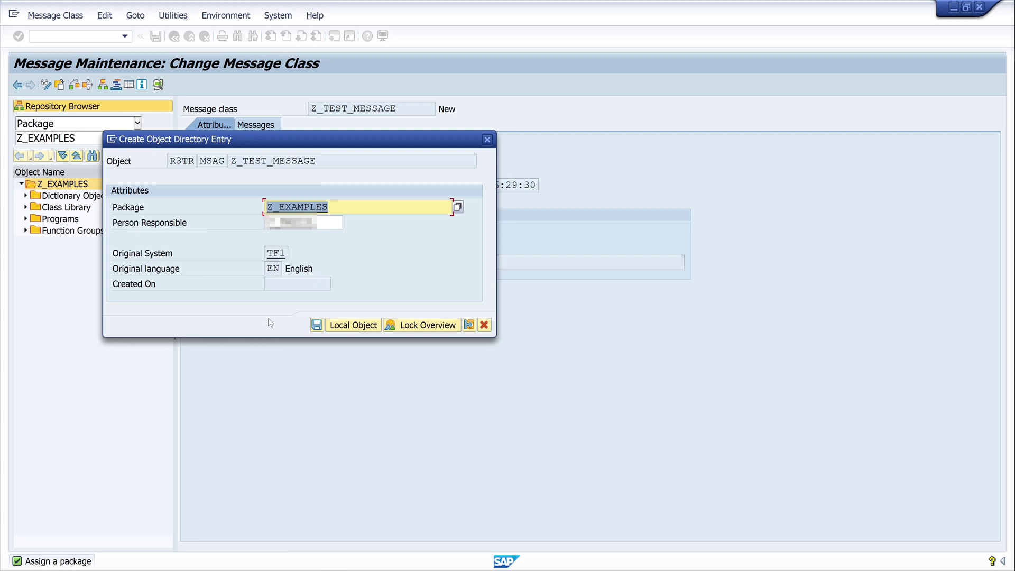
left_click(317, 325)
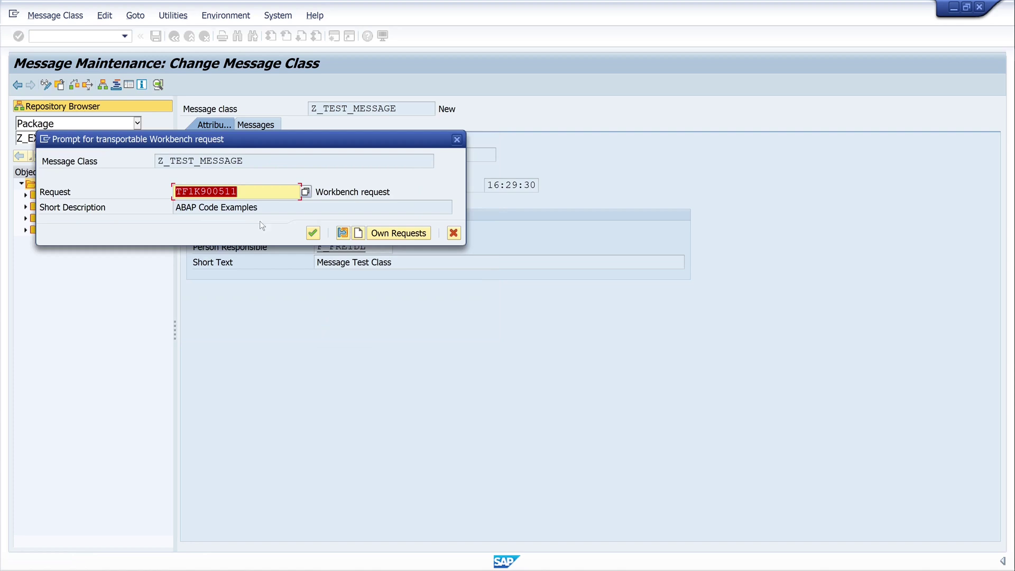
left_click(312, 232)
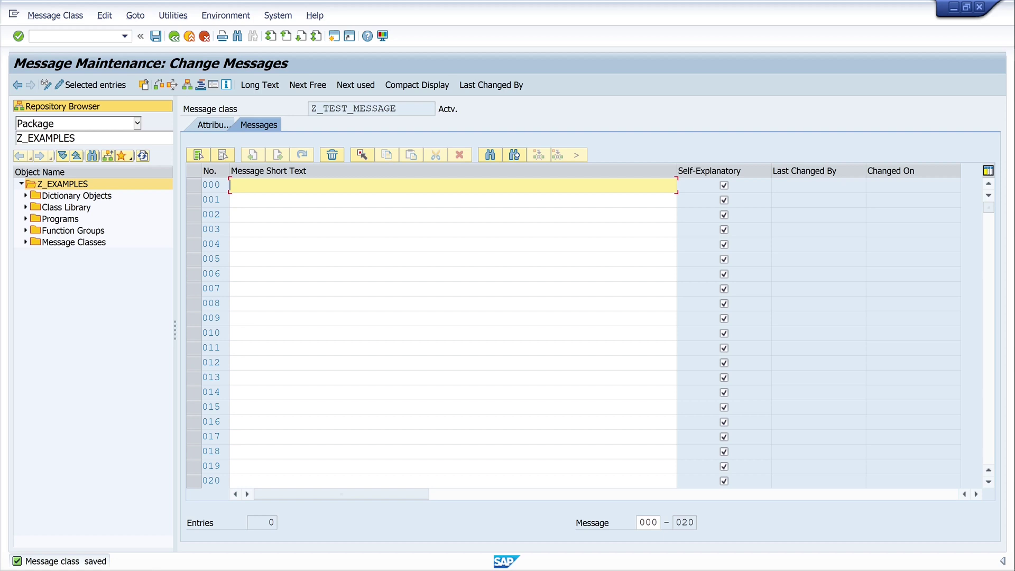
type("Das ist ein")
- Replace message 000's German draft with 'That is my first message!'
key("BackSpace")
key("BackSpace")
key("BackSpace")
key("BackSpace")
key("BackSpace")
key("BackSpace")
type("T")
type("hat is ")
type("my fis")
key("BackSpace")
type("rst m")
type("essage!")
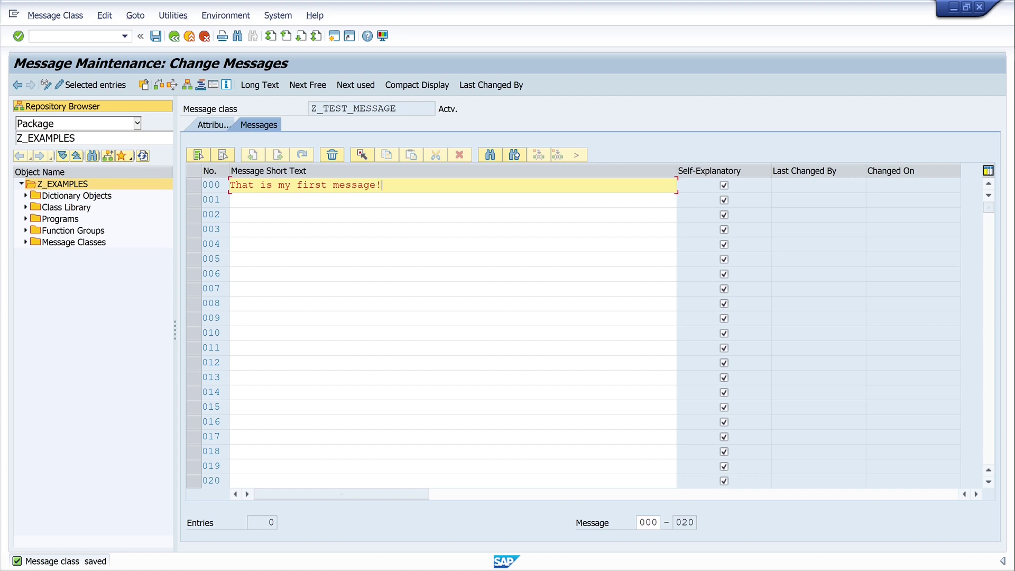
key("Down")
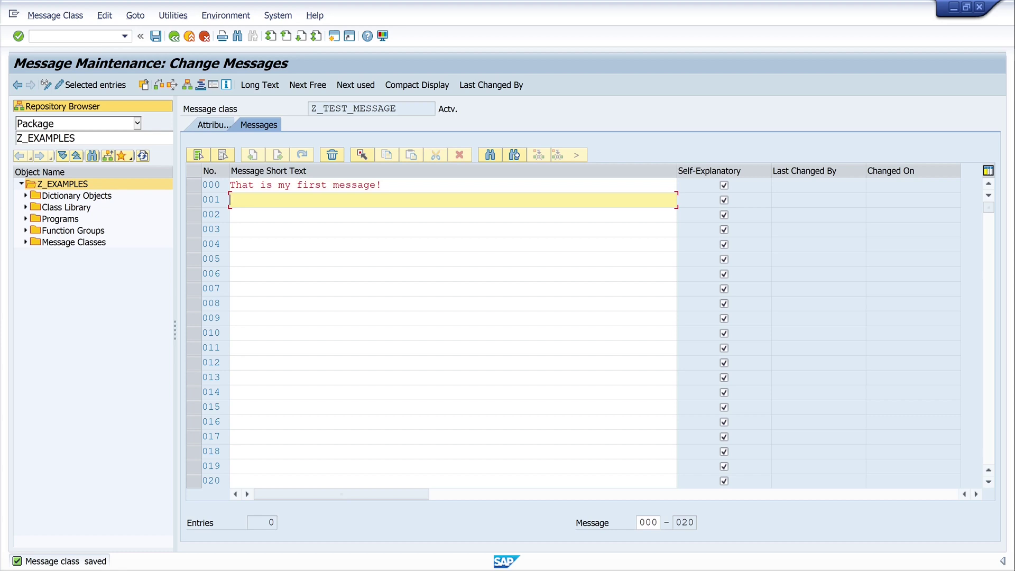
type("Das ist P")
type("fer")
- Write message 001 as 'That is parameter1: &1 that is parameter2: &2' and save
key("BackSpace")
key("BackSpace")
key("BackSpace")
key("BackSpace")
key("BackSpace")
key("BackSpace")
key("BackSpace")
type("That is p")
type("arameter")
type("1: ")
type("&")
type("1")
type("das ist ")
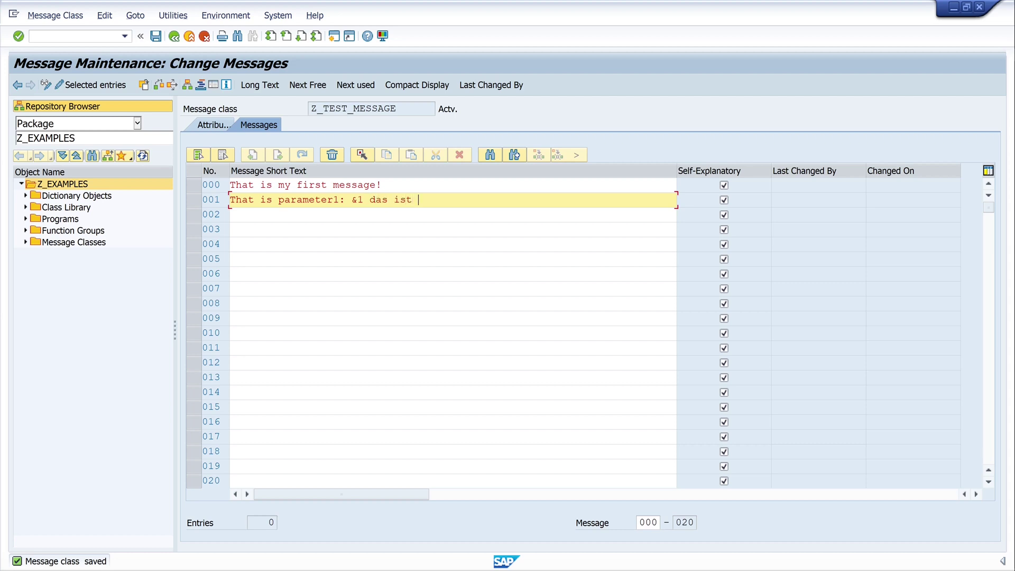
type("para")
key("BackSpace")
key("BackSpace")
key("BackSpace")
key("BackSpace")
key("BackSpace")
key("BackSpace")
key("BackSpace")
key("BackSpace")
key("BackSpace")
type("that is pa")
type("rameter ")
type("2")
key("BackSpace")
key("BackSpace")
type("2: ")
type("&2")
key("Return")
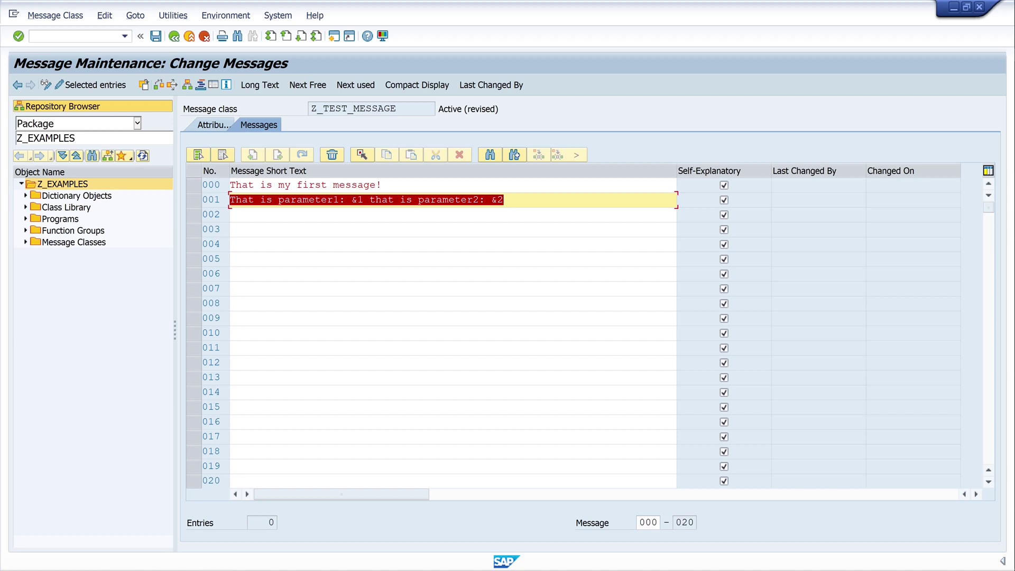
left_click(157, 37)
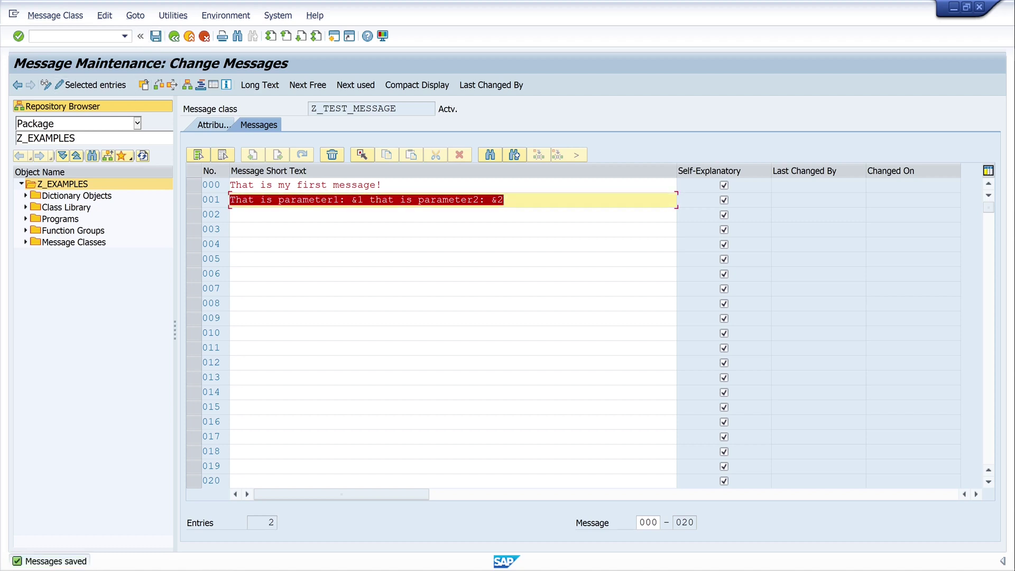
key("Down")
key("Down")
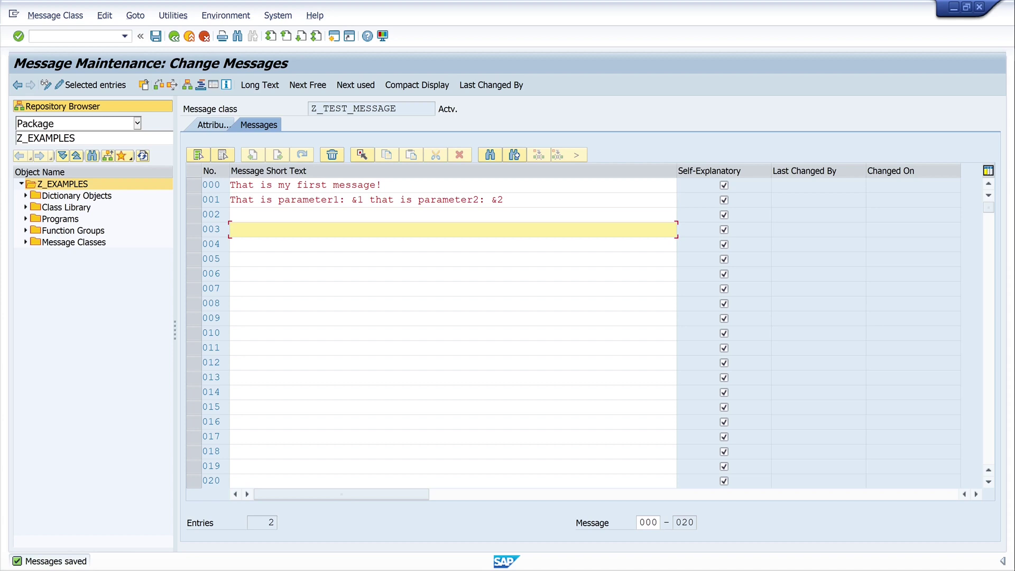
key("ctrl+slash")
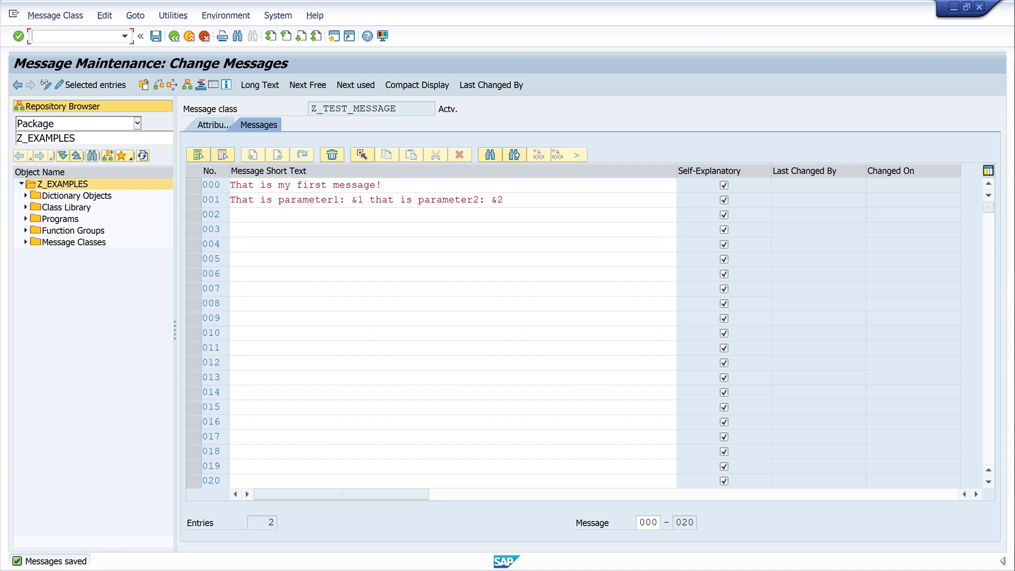
type("/")
type("ose")
type("80")
- Via /ose80, open Z_STANDARD_REPORT_SIMPLE from the Z_EXAMPLES Programs folder
key("Return")
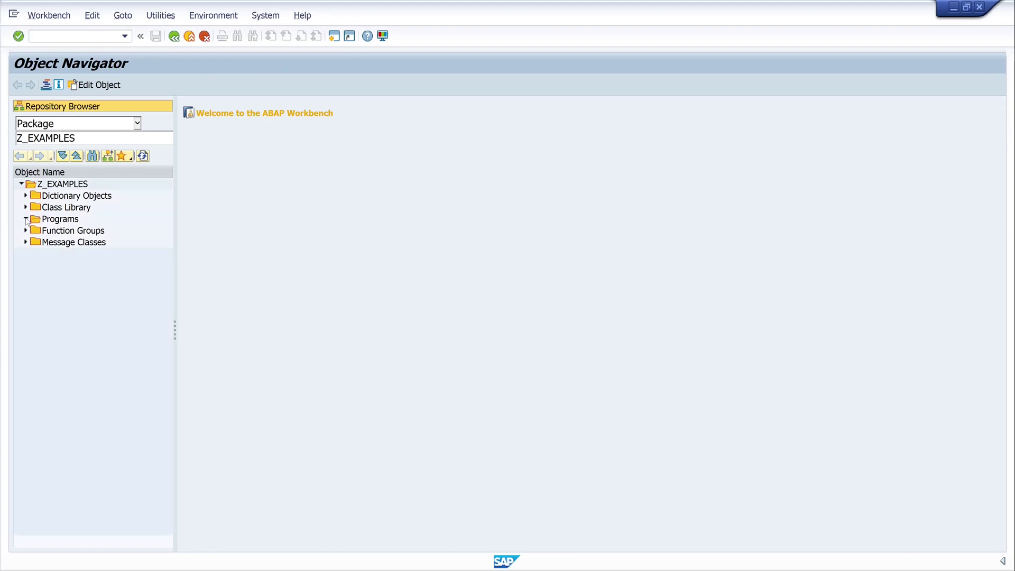
left_click(26, 219)
left_click(68, 393)
scroll(70, 398, "down", 1)
scroll(73, 402, "down", 2)
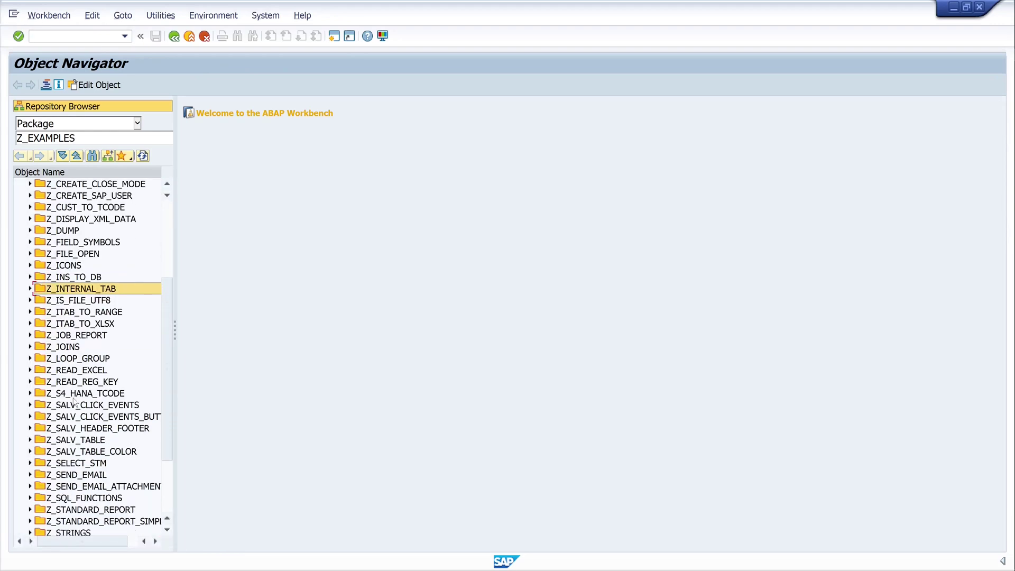
scroll(73, 405, "down", 3)
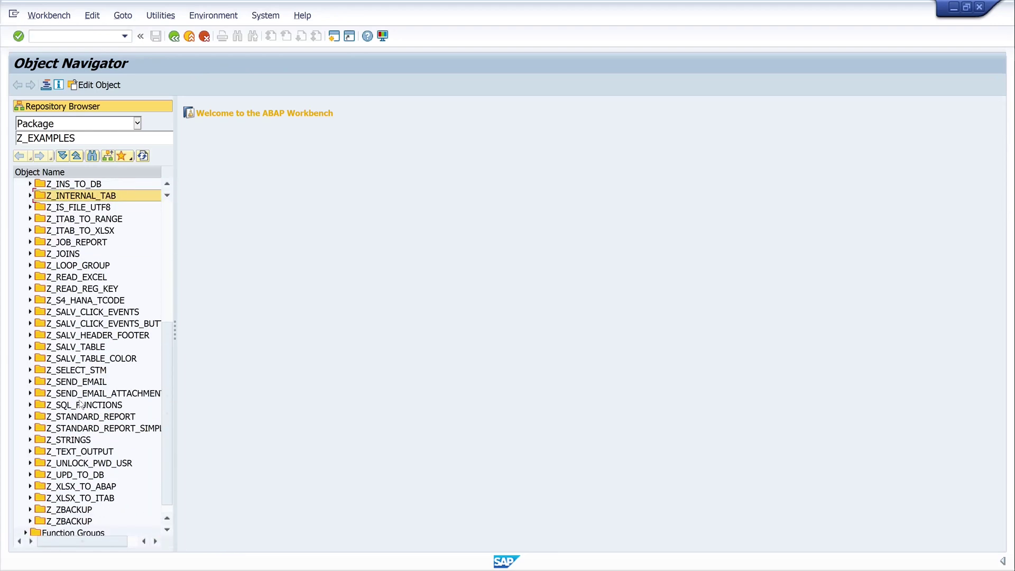
double_click(125, 428)
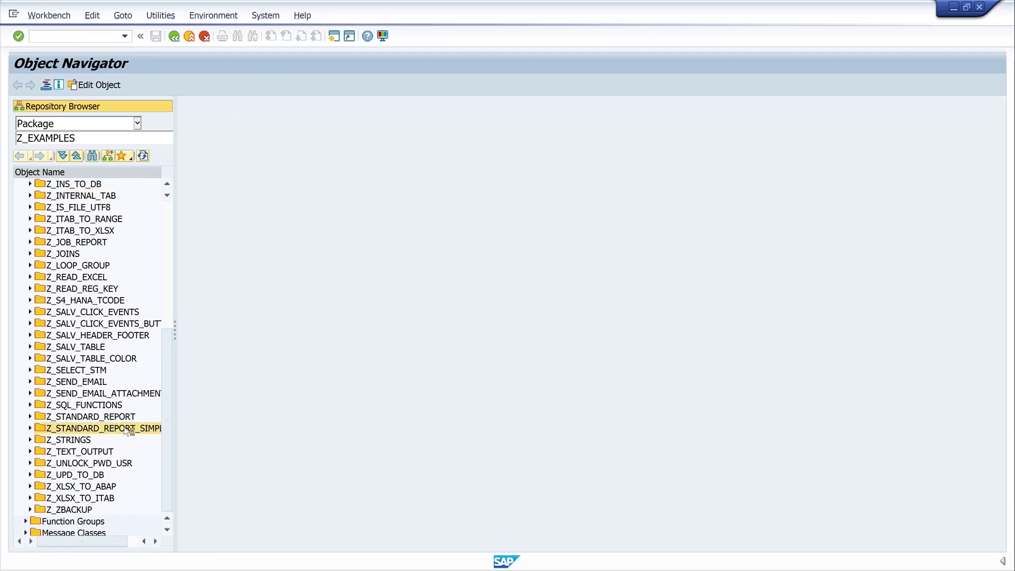
- Put the report in change mode and arrange editor and message windows side by side
left_click(45, 84)
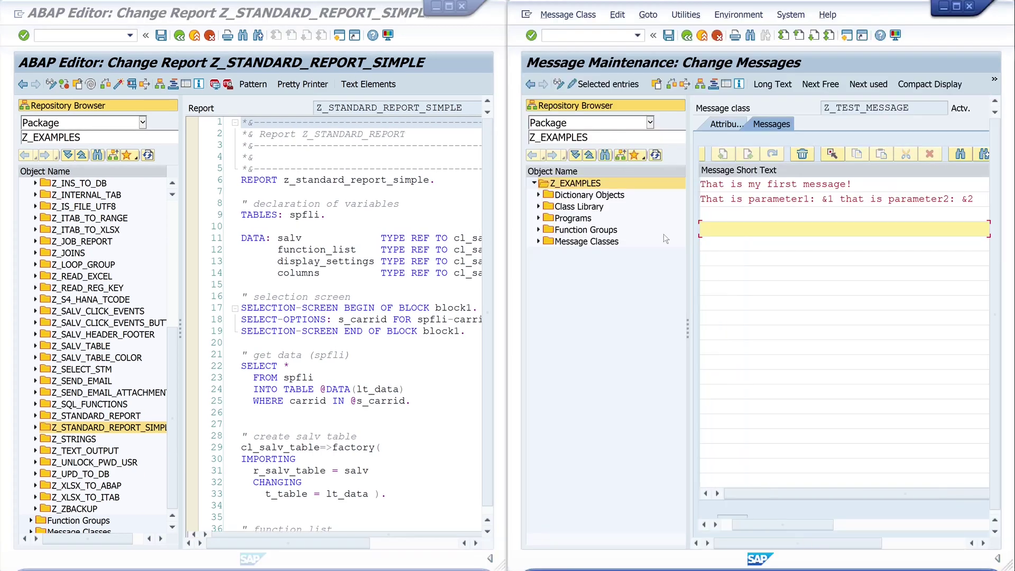
left_click(482, 284)
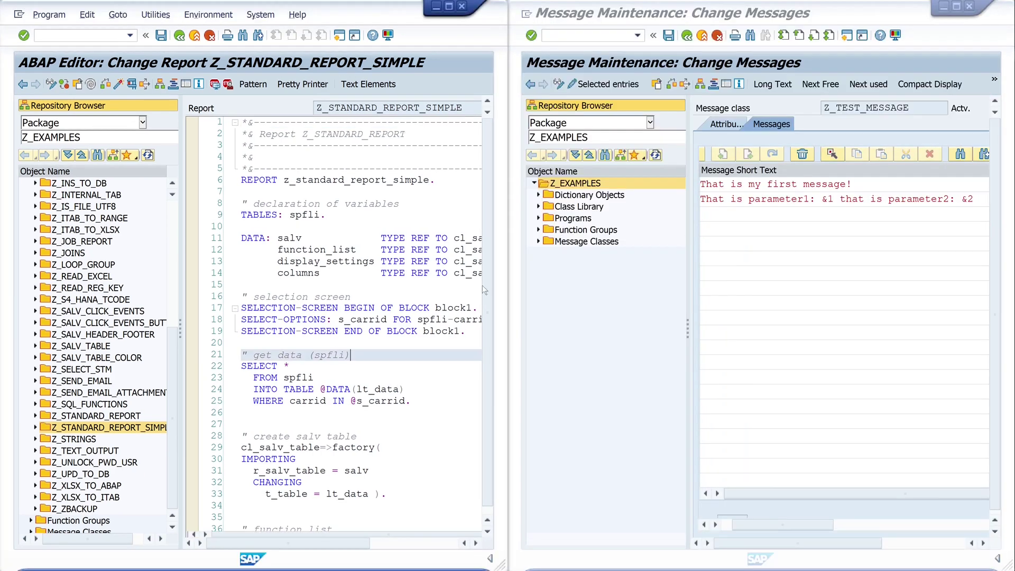
left_click_drag(507, 260, 569, 269)
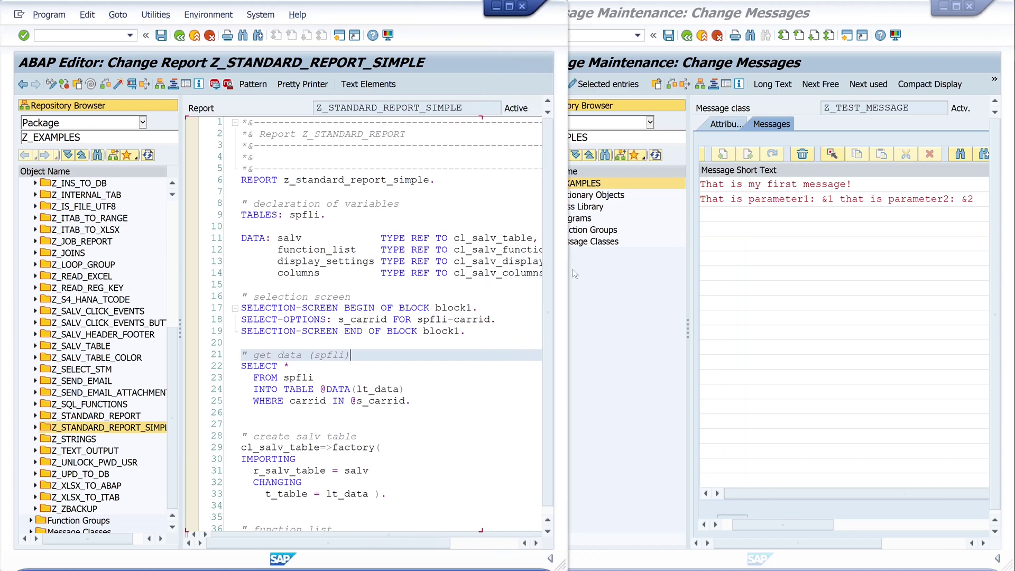
left_click(679, 321)
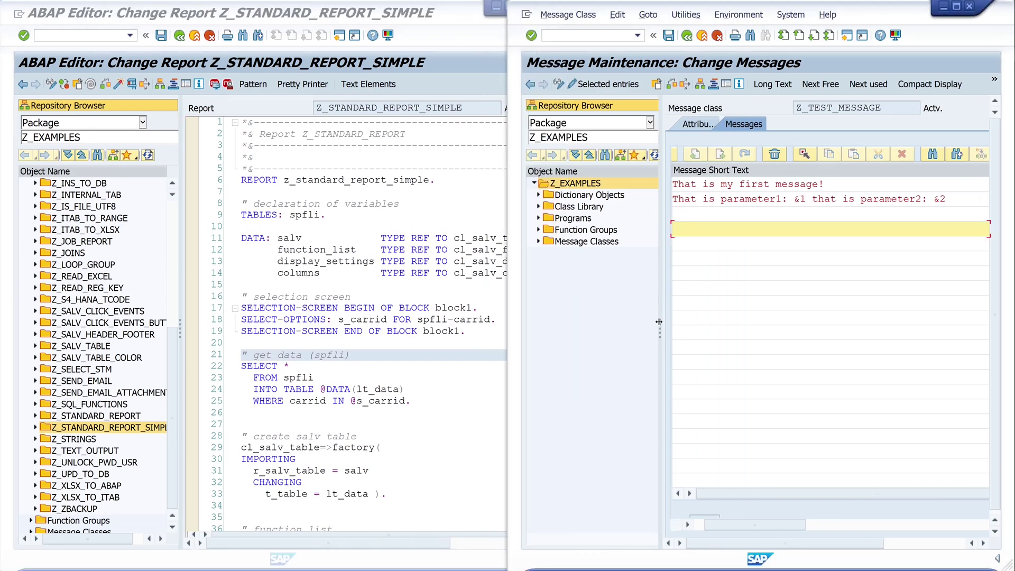
left_click_drag(658, 322, 654, 322)
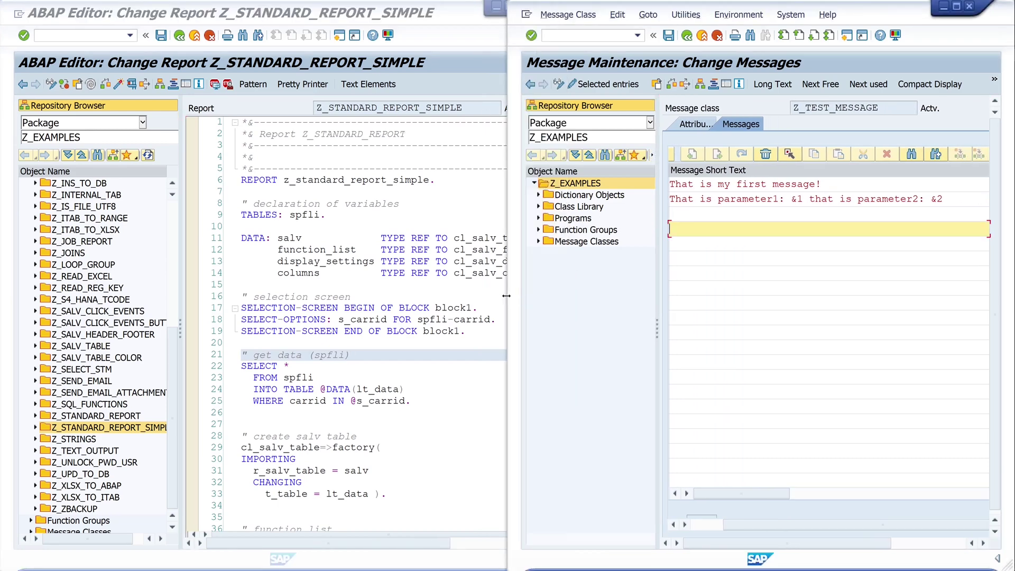
left_click_drag(506, 296, 562, 299)
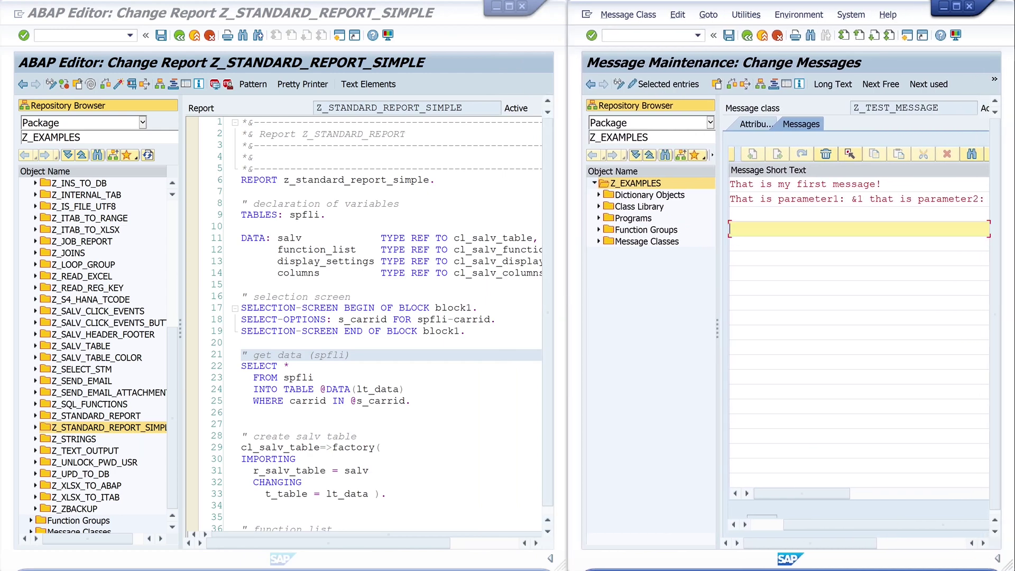
left_click(246, 412)
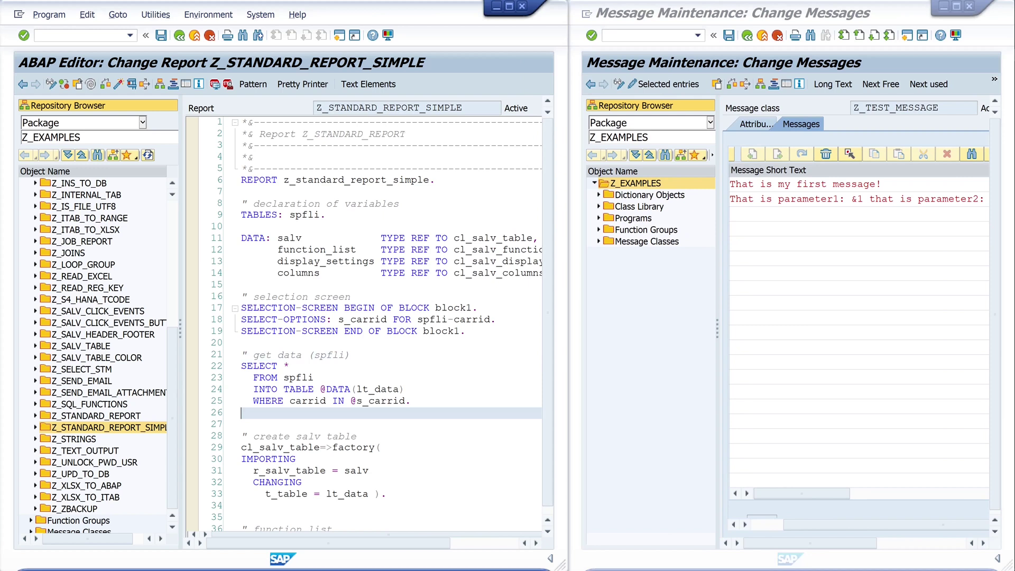
- Add blank lines after the SELECT and write message i000(Z_TEST_MESSAGE). on line 29
key("Return")
key("Return")
key("Return")
key("Return")
key("Return")
key("Up")
key("Up")
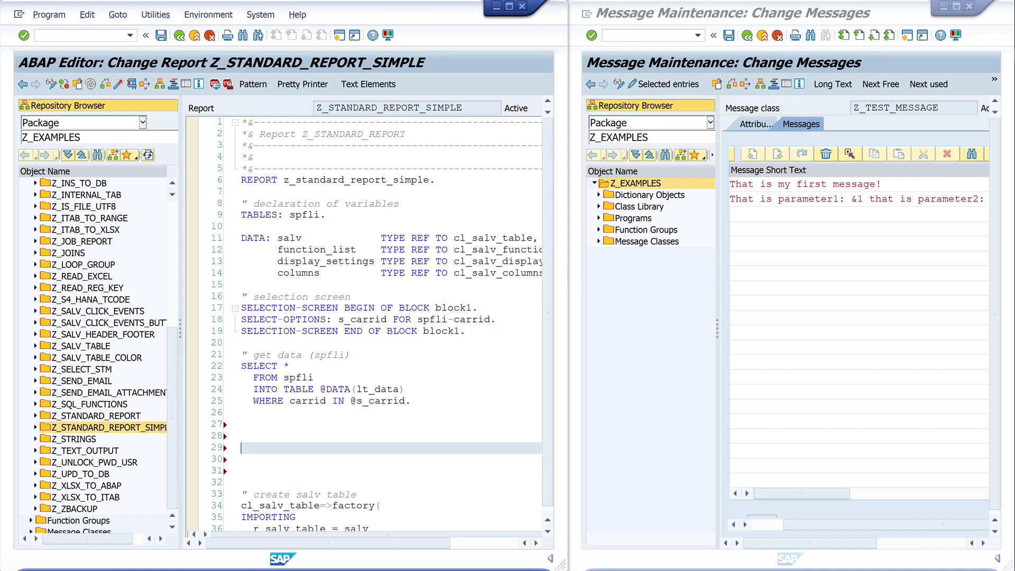
type("mess")
type("age ")
type("i")
type("0")
type("00")
type("(")
type("Z")
type("_TEST_")
type("MESSAGE)")
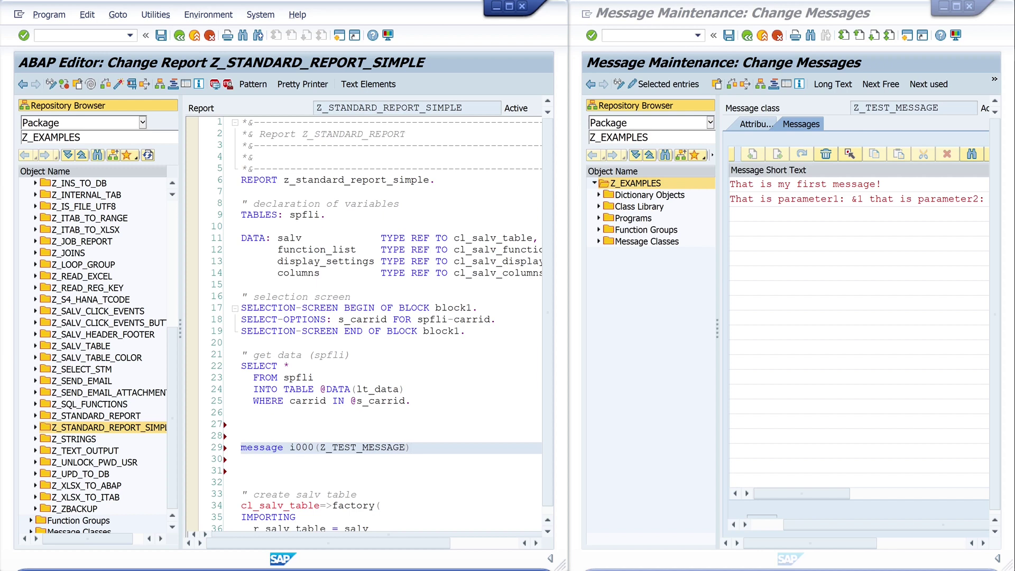
type(".")
left_click(118, 85)
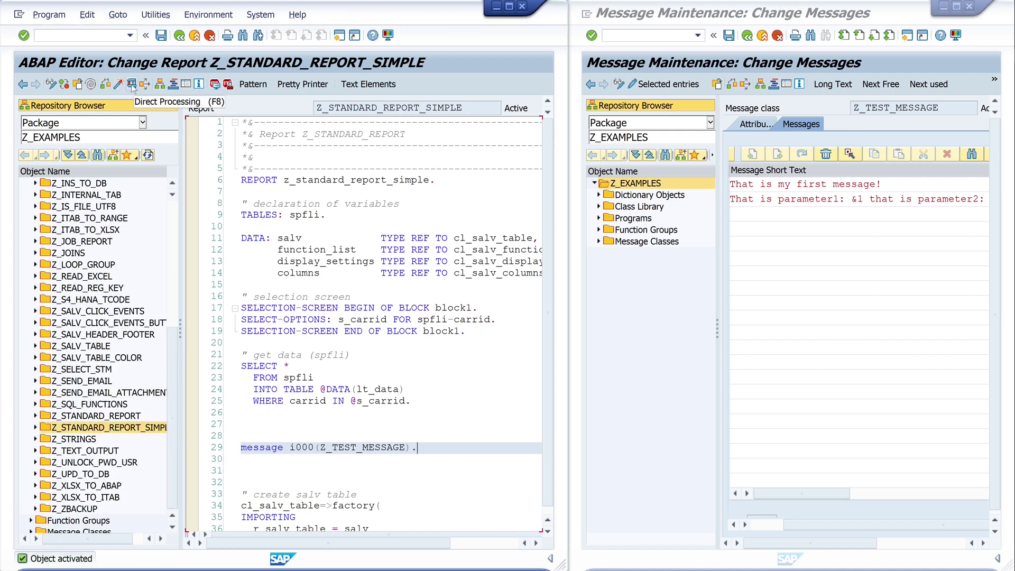
left_click(131, 85)
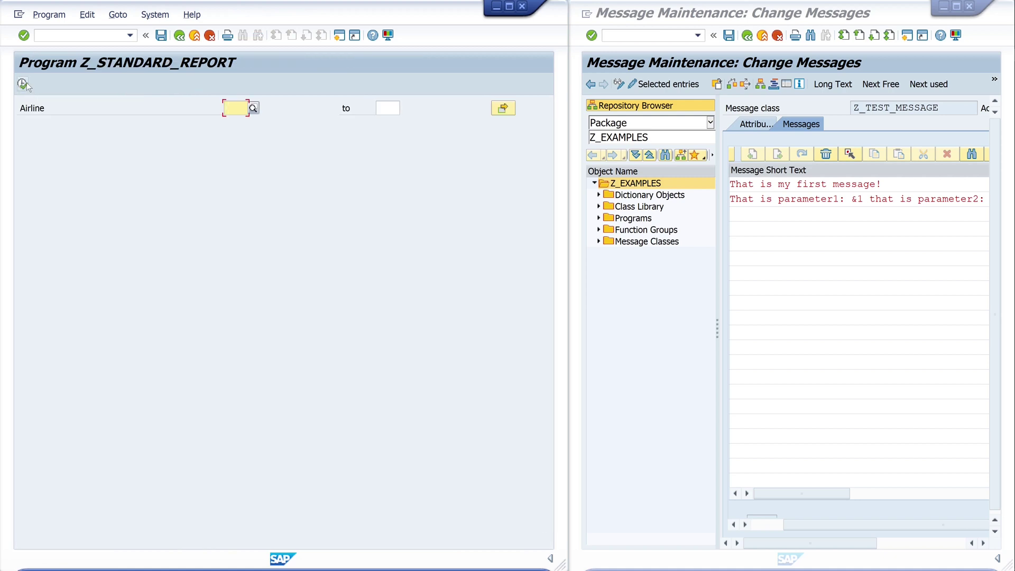
left_click(23, 84)
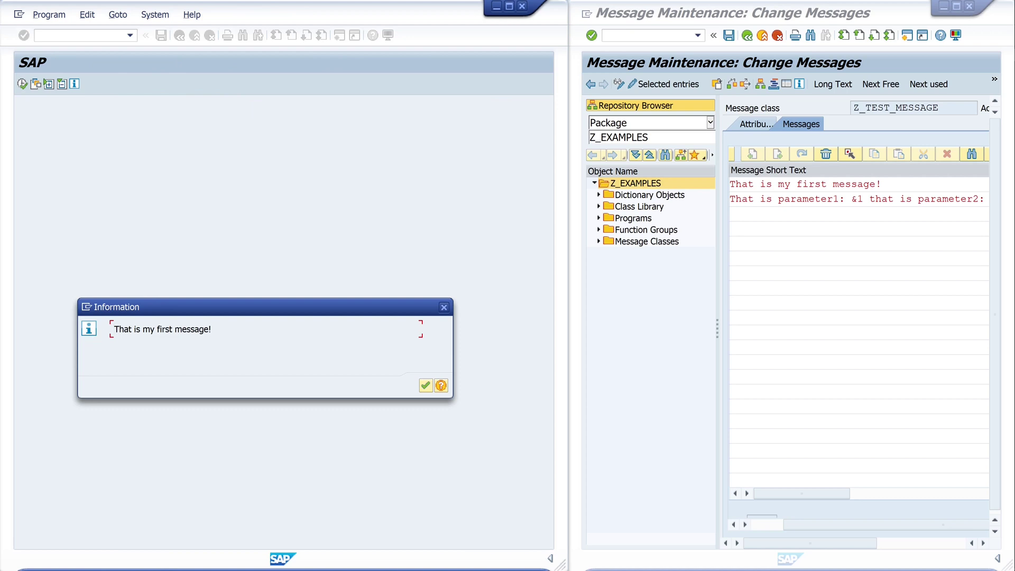
left_click(852, 263)
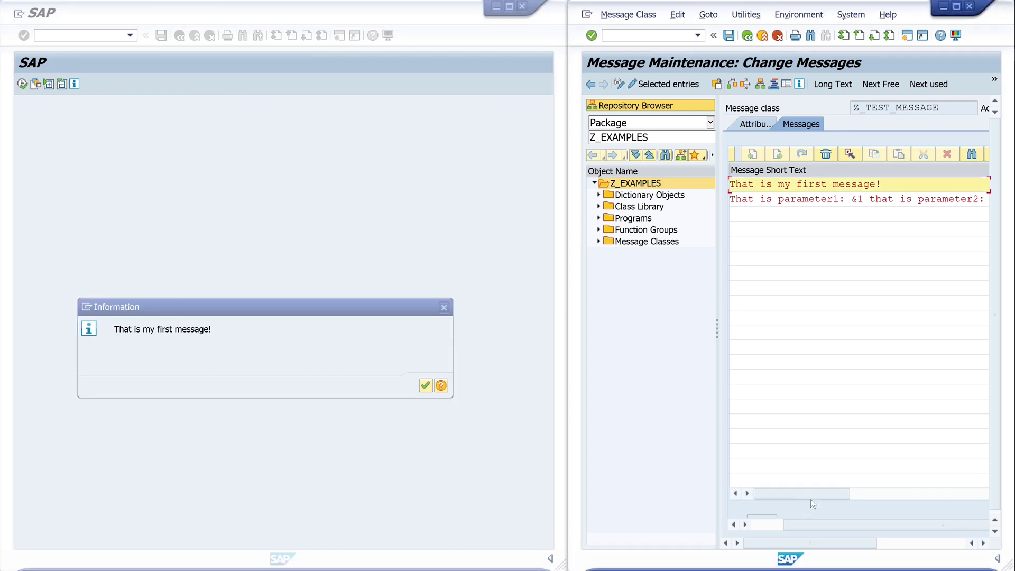
left_click_drag(821, 524, 771, 524)
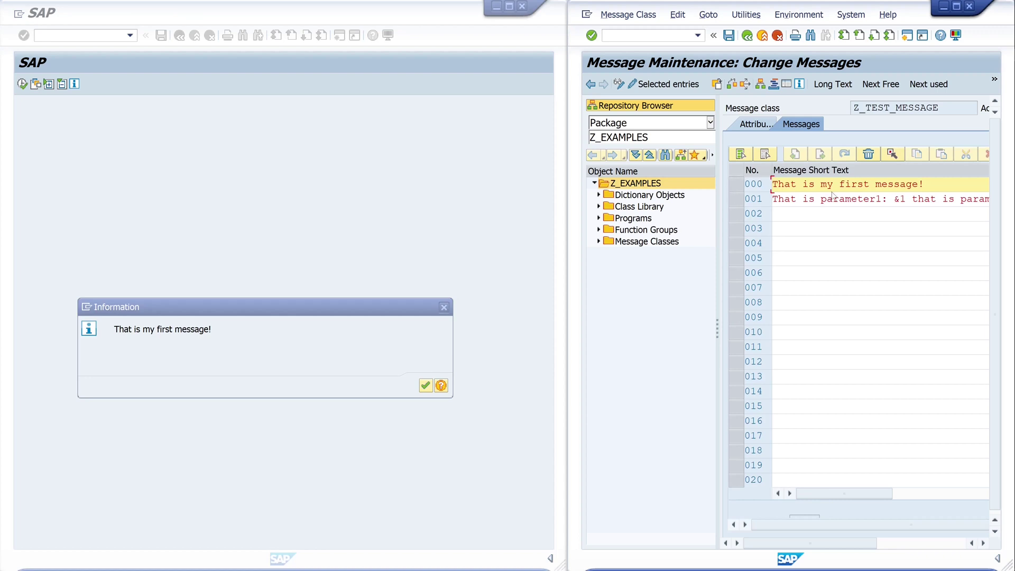
left_click(425, 386)
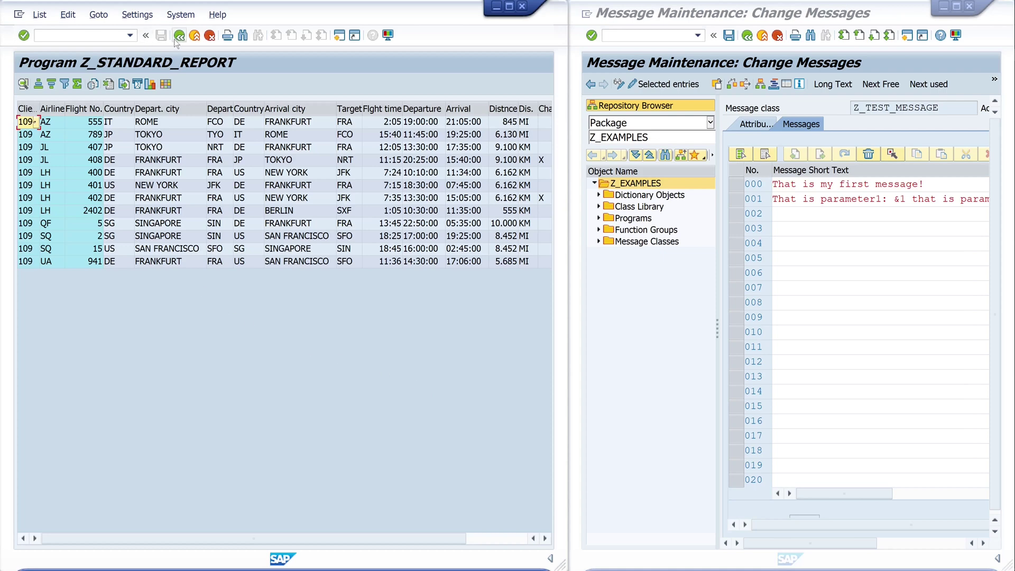
left_click(178, 37)
left_click(180, 36)
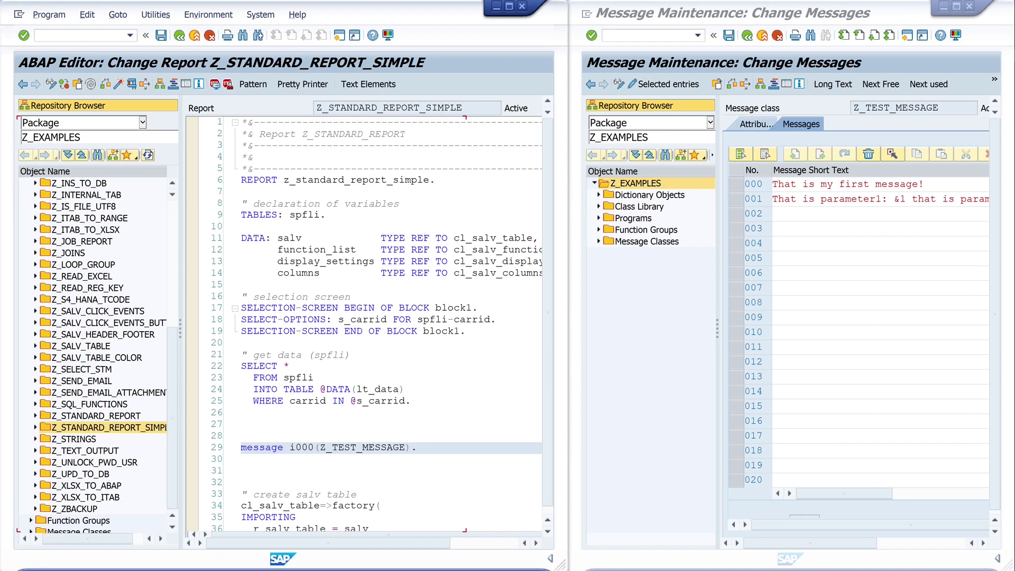
- Add comment lines for A Abbruch/Abort and E Error above the message statement
key("Up")
key("Up")
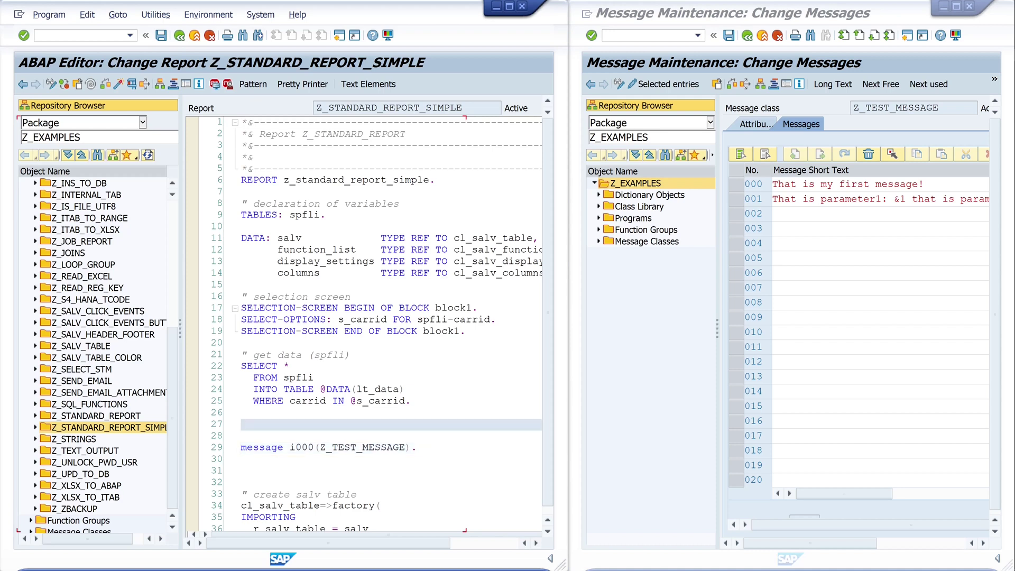
type("A ")
type("Abbruch")
key("BackSpace")
key("BackSpace")
key("BackSpace")
key("BackSpace")
key("BackSpace")
key("BackSpace")
key("BackSpace")
key("BackSpace")
key("BackSpace")
type("\"A...")
type("Abbruch")
key("Return")
type("\"")
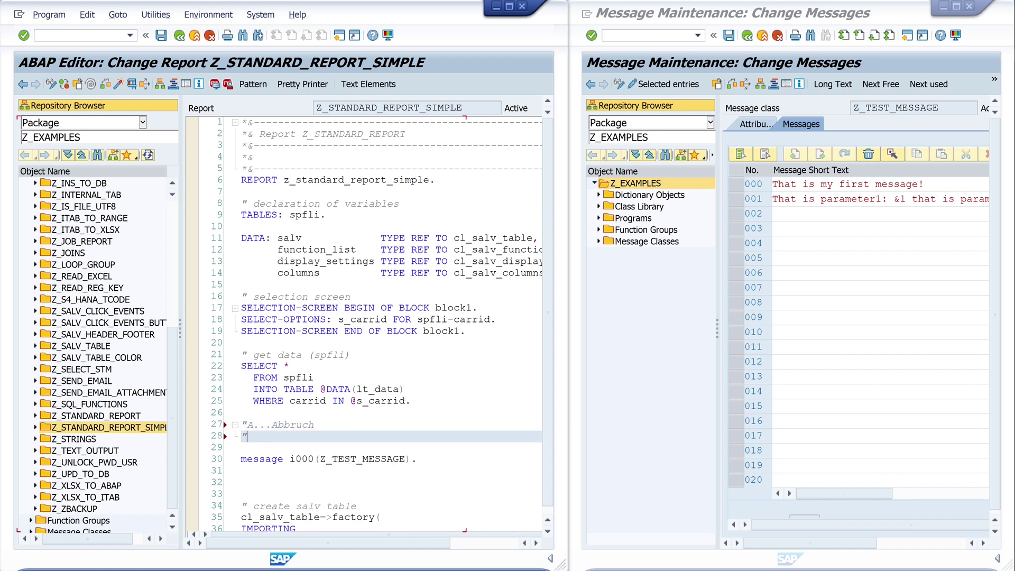
type("E E...E")
type("rror")
key("Return")
type("\"")
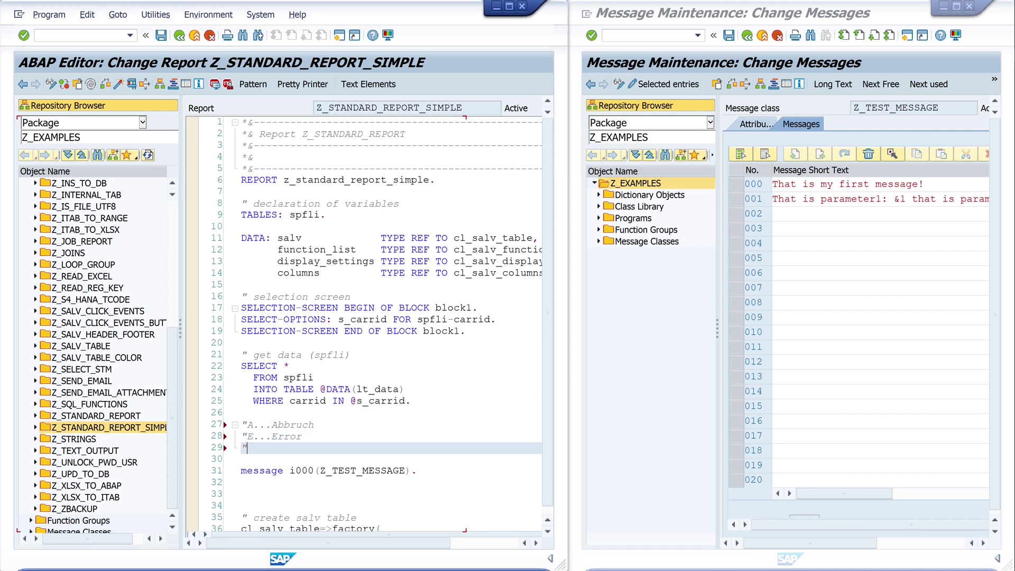
type("I...")
type("Inf")
type("ormation")
key("Up")
key("Up")
type("/")
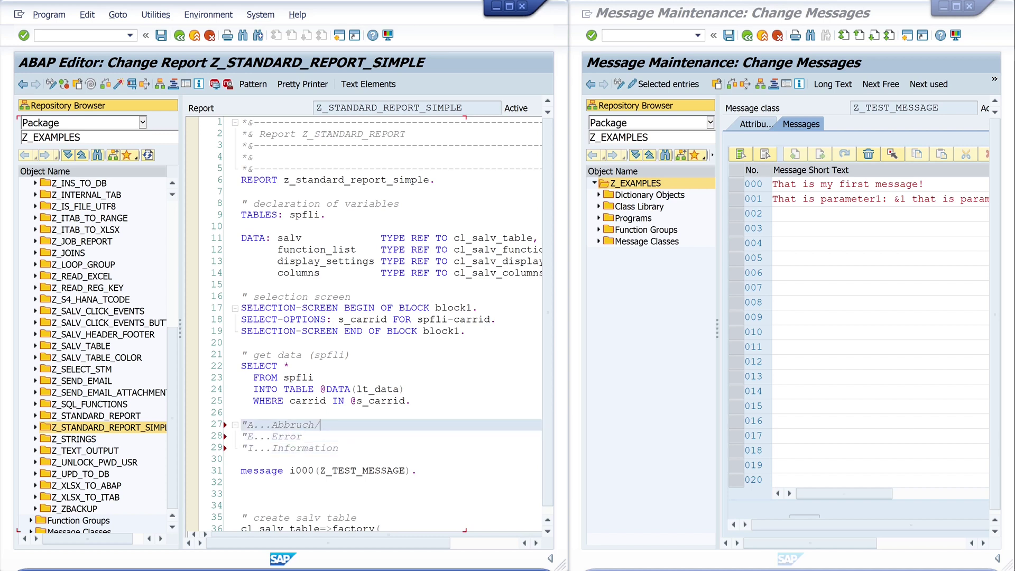
type("Abort")
- Add comment lines for I Information, S Status, W Warning and X Exit
key("Down")
key("Down")
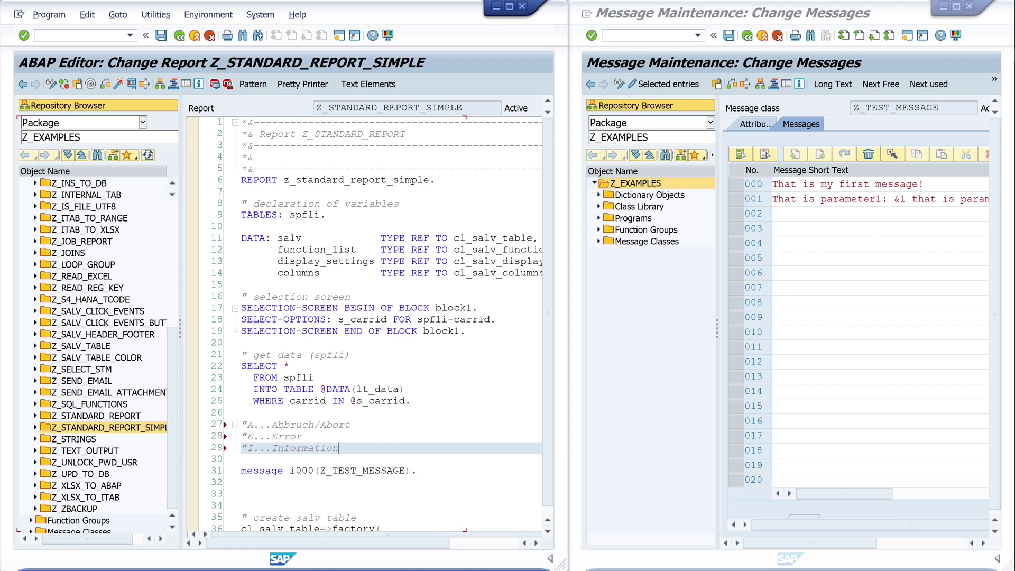
key("Return")
type("\"")
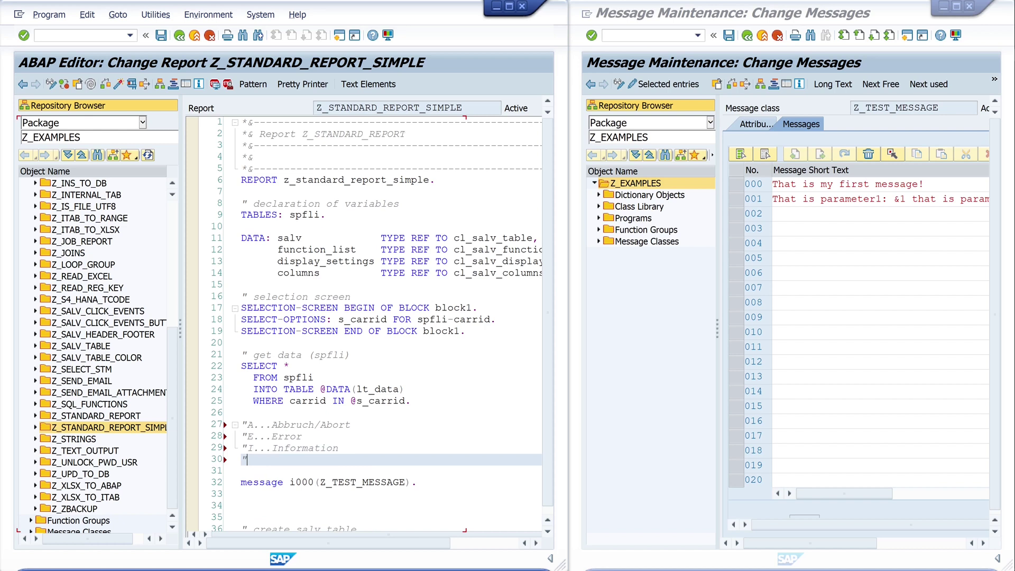
type("S..Sta")
type("tus")
key("Return")
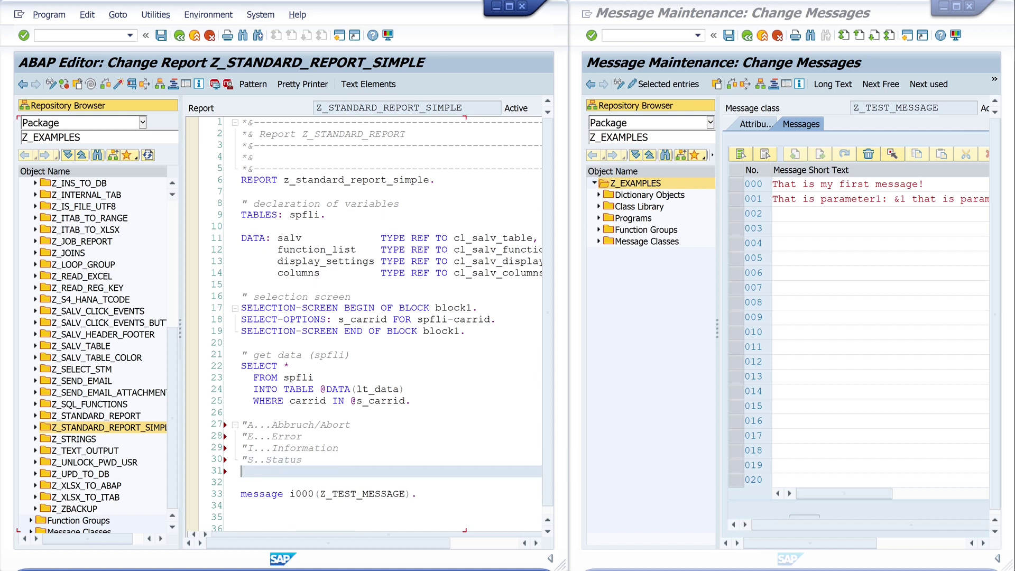
type("\"W")
type("...Warning")
key("Return")
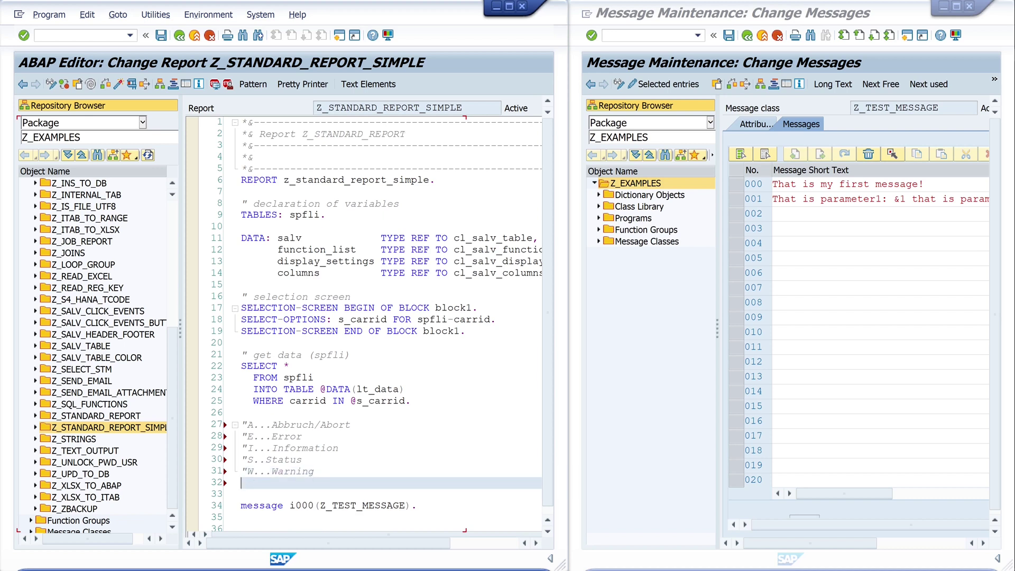
type("X")
key("BackSpace")
type("\"X ")
type("Exit")
scroll(380, 330, "down", 4)
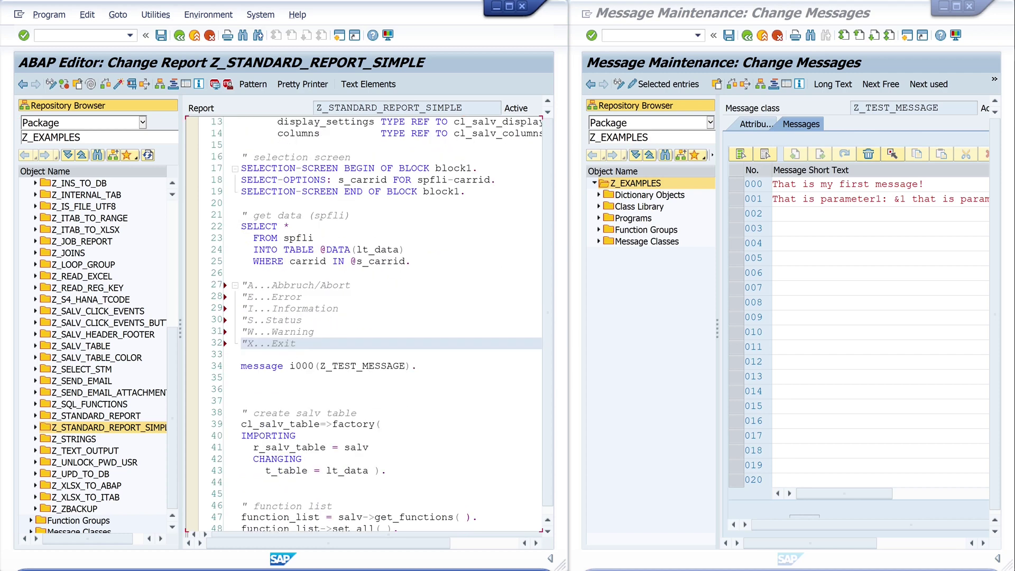
- Change the call to message e000(Z_TEST_MESSAGE), activate, run the report, and return
left_click(291, 365)
key("BackSpace")
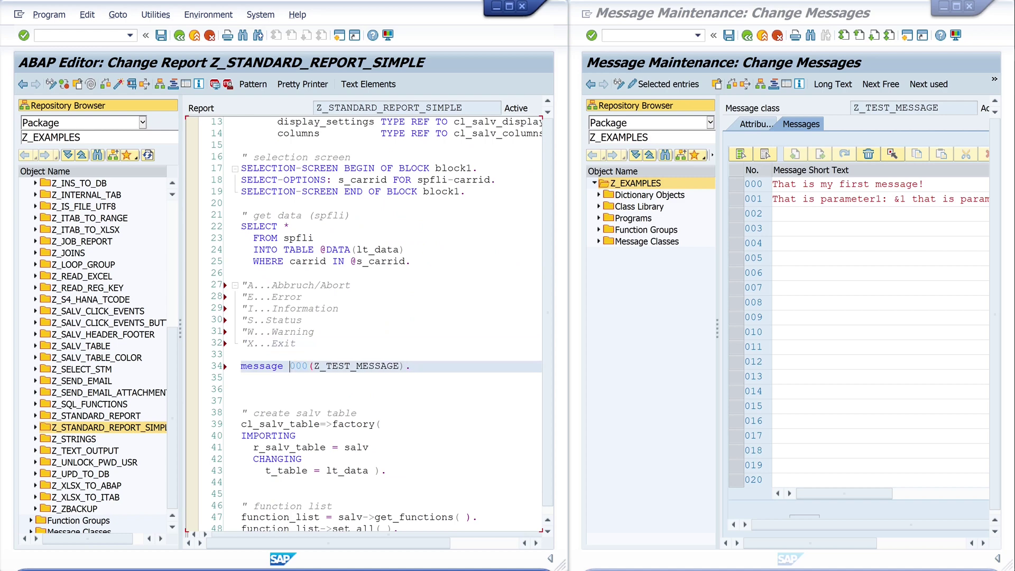
type("e")
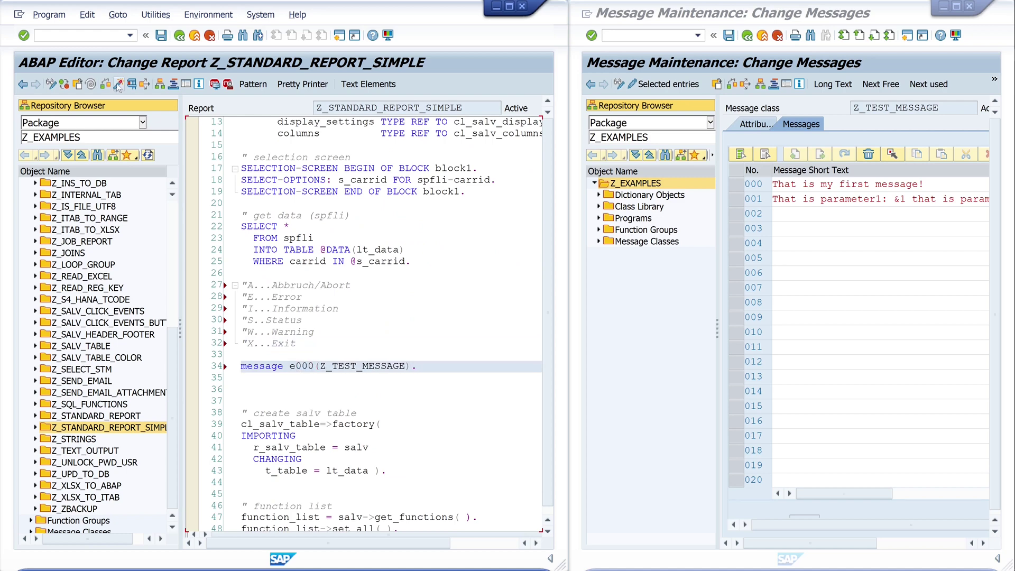
left_click(117, 85)
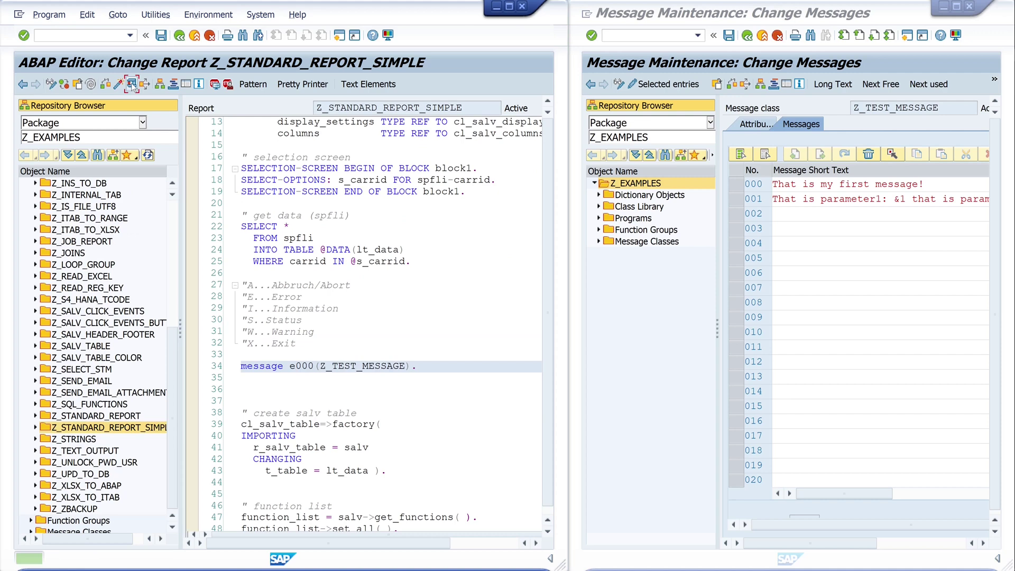
left_click(131, 82)
left_click(24, 83)
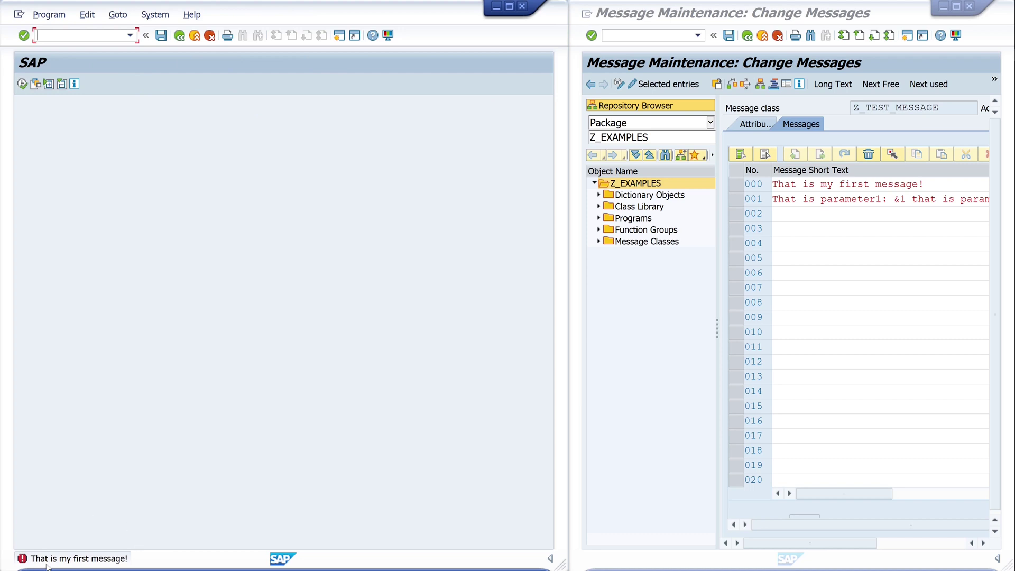
left_click(179, 35)
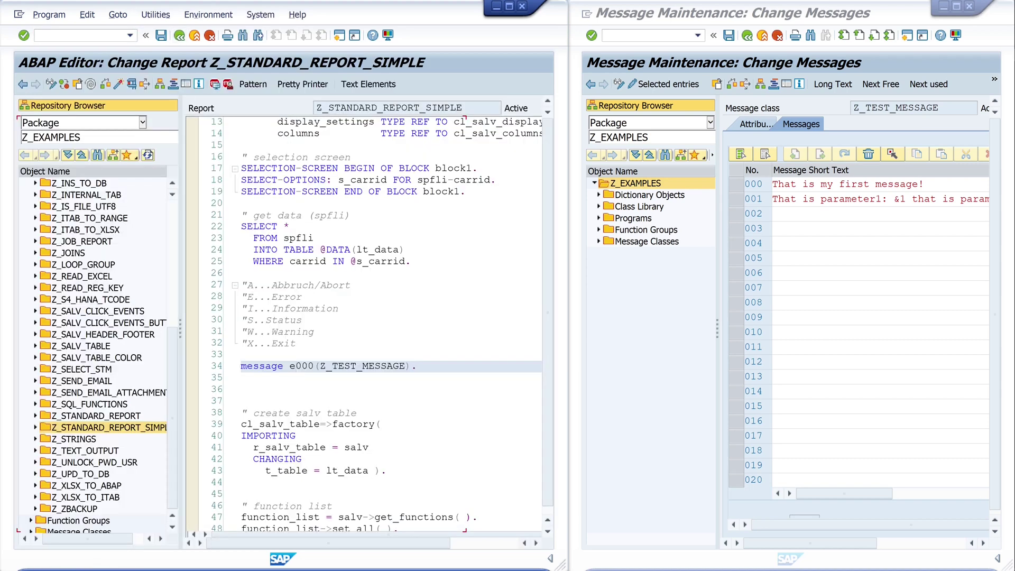
- Rewrite line 34 as message I001(Z_TEST_MESSAGE) with 'AA' 'BB', after checking message 001
key("BackSpace")
type("I")
left_click(752, 198)
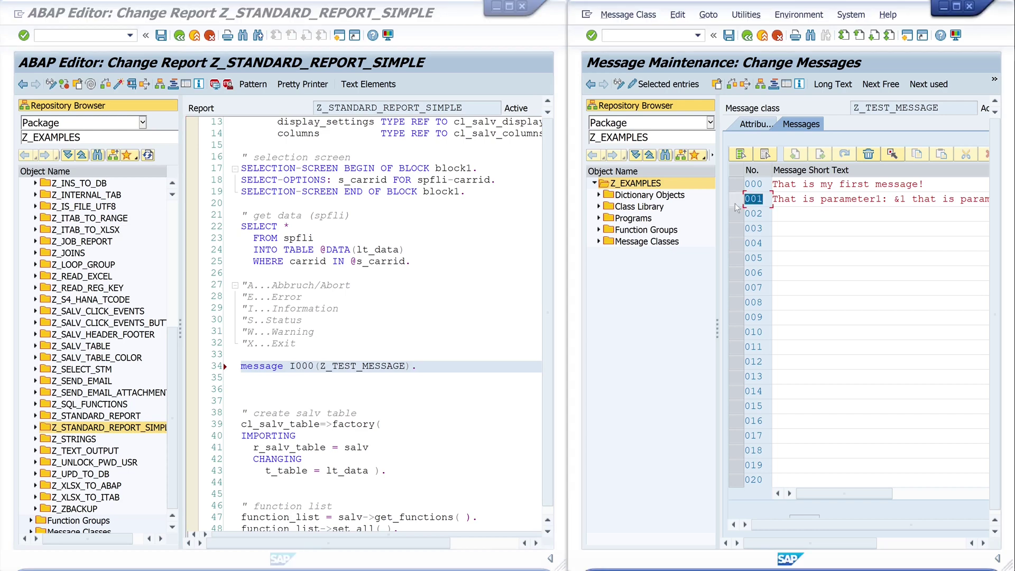
left_click(314, 366)
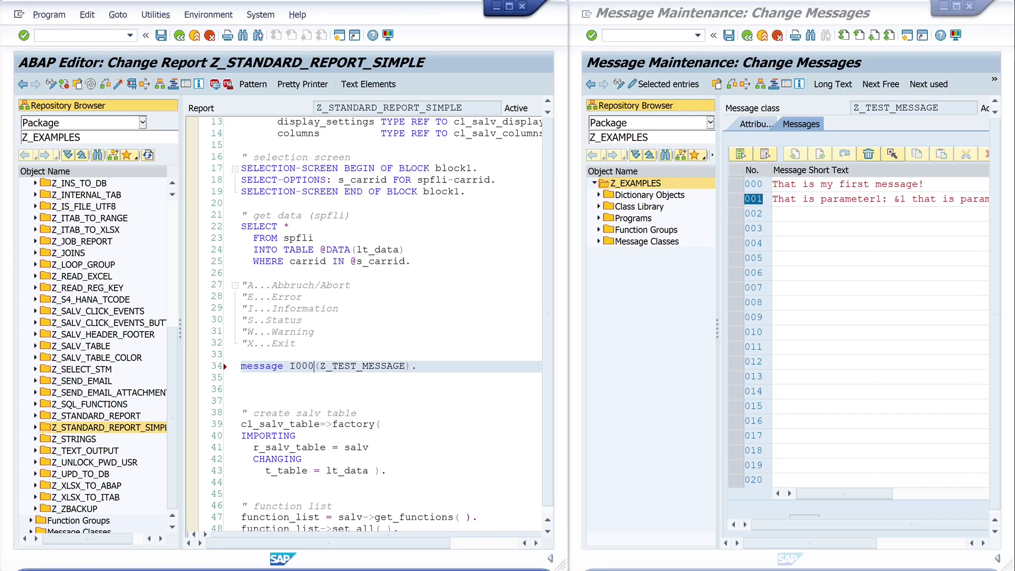
key("BackSpace")
type("1")
key("End")
key("Left")
type("w")
type("h")
type("ith")
key("BackSpace")
key("BackSpace")
key("BackSpace")
key("BackSpace")
type("ith")
type("AA")
type("' '")
type("BB")
double_click(900, 199)
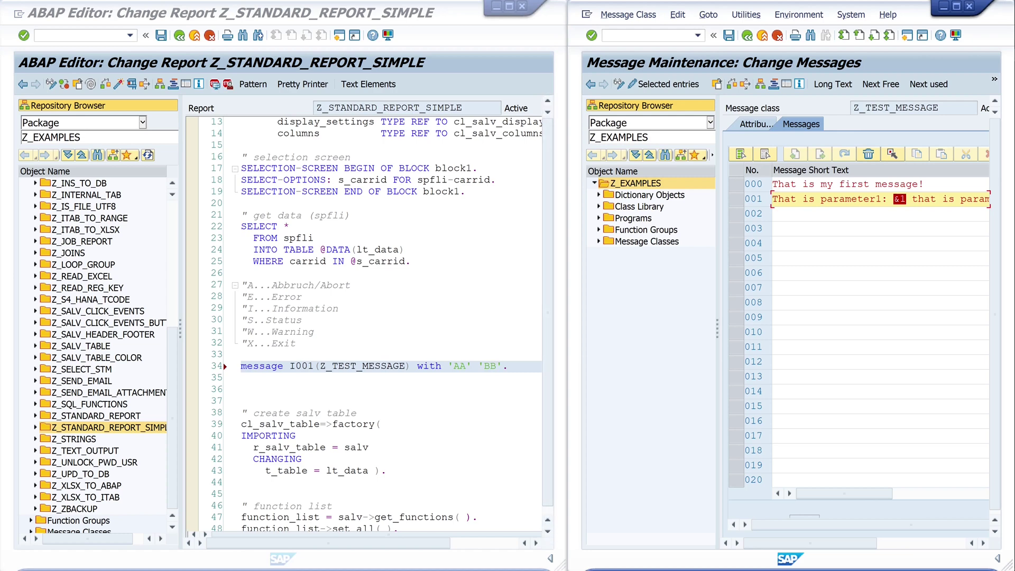
double_click(459, 365)
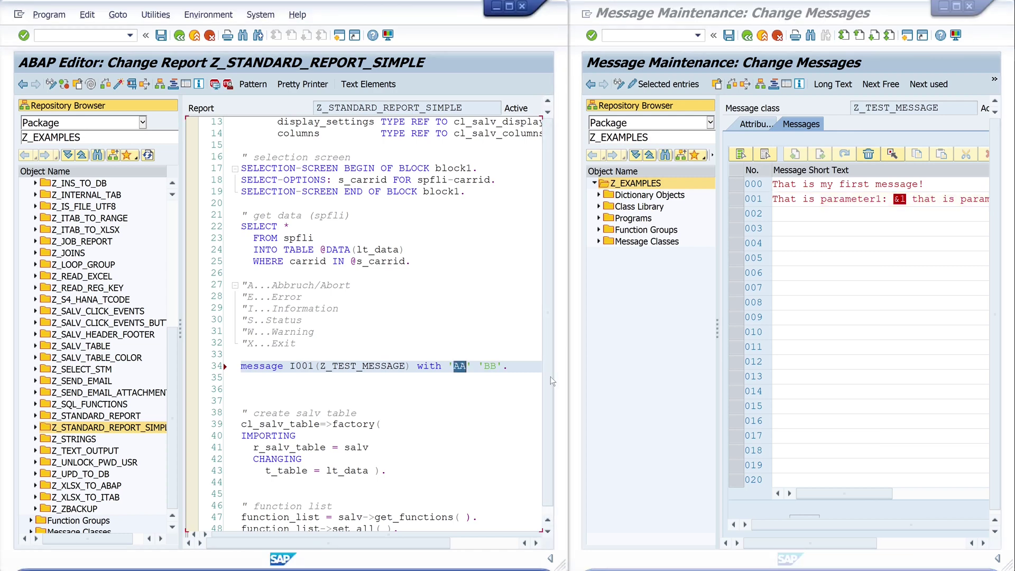
left_click_drag(836, 493, 927, 493)
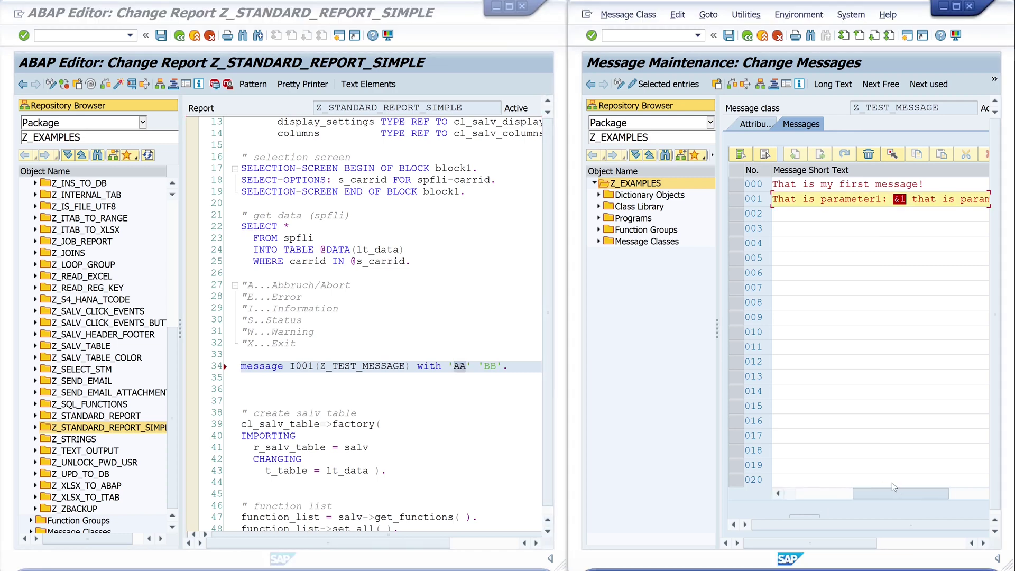
left_click(963, 522)
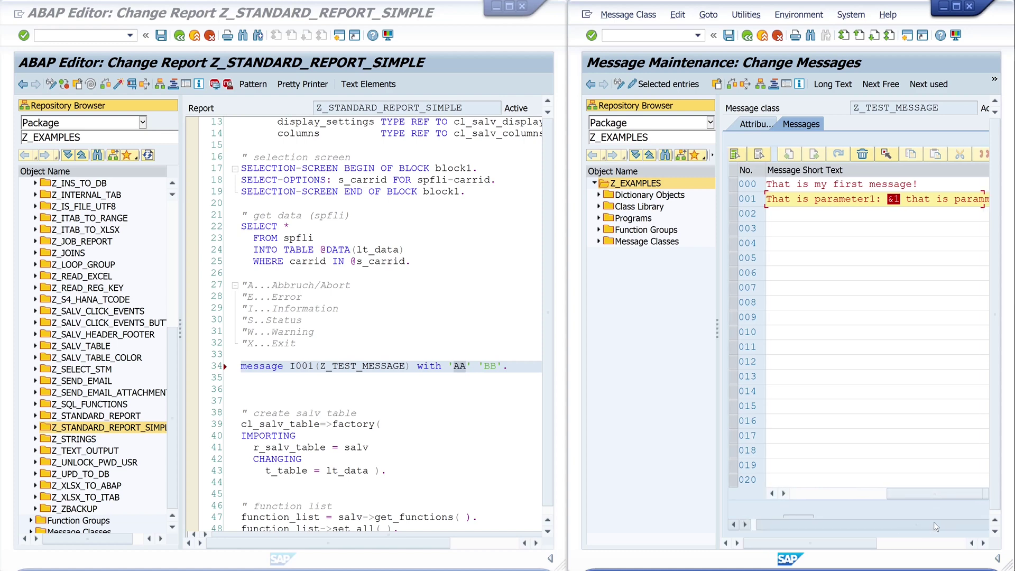
left_click(963, 522)
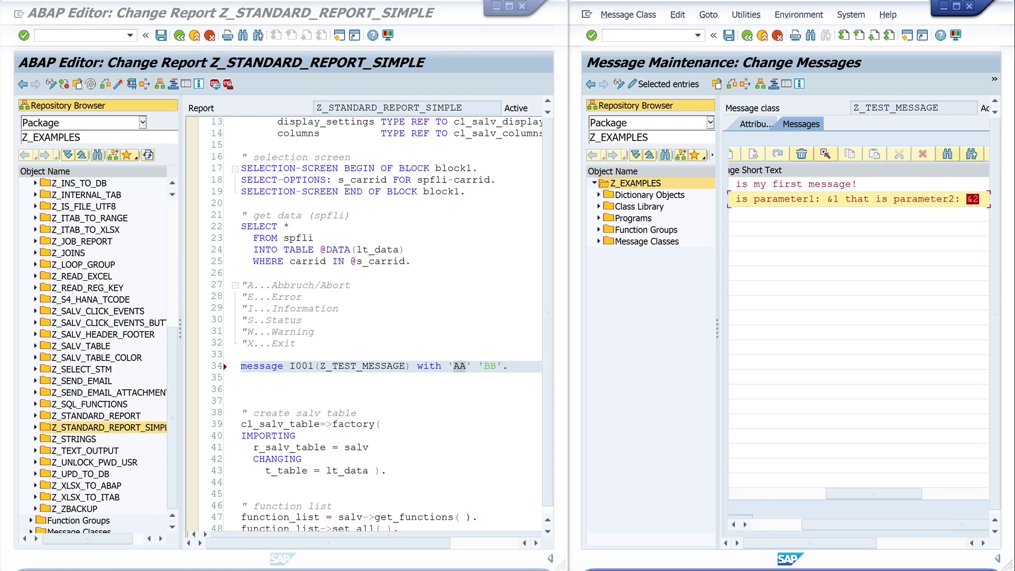
double_click(489, 365)
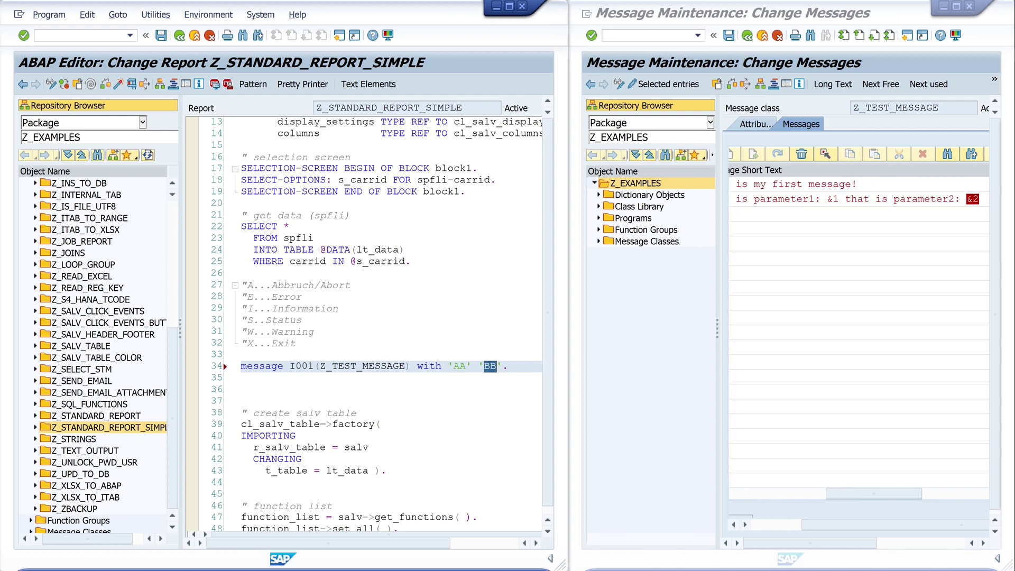
- Activate and run the report, confirming 'That is parameter1: AA that is parameter2: BB' appears
left_click(120, 84)
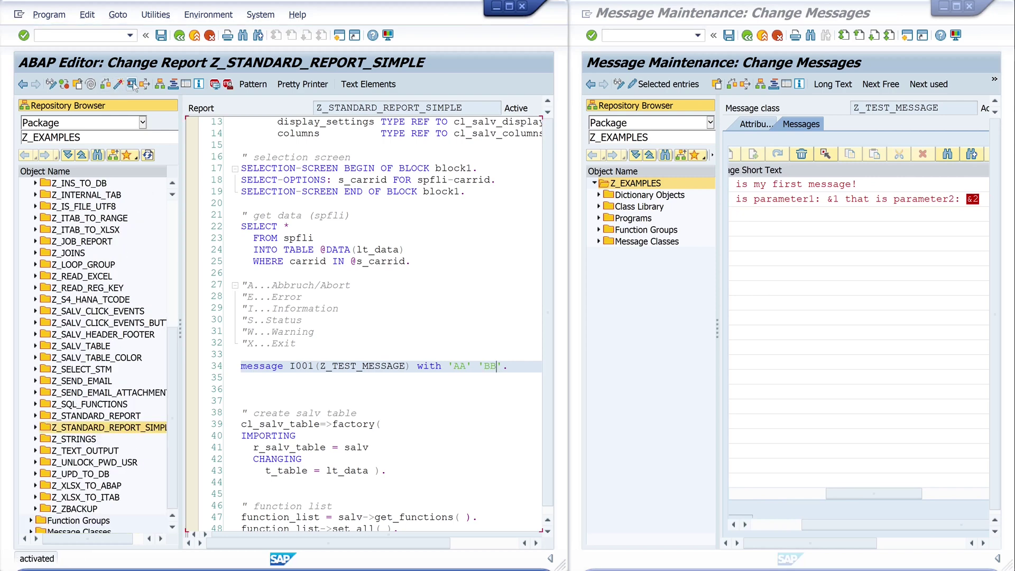
left_click(132, 84)
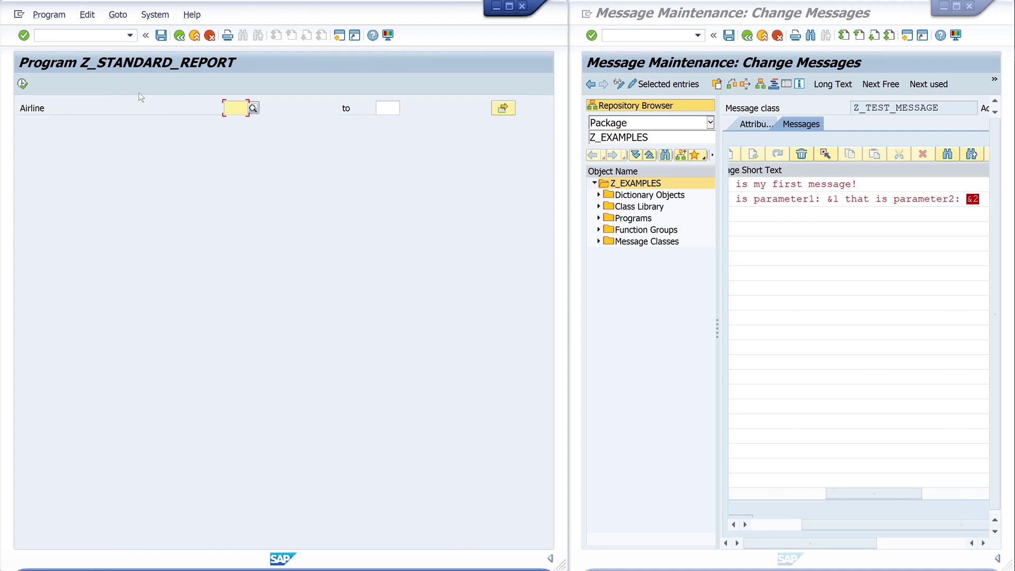
left_click(22, 83)
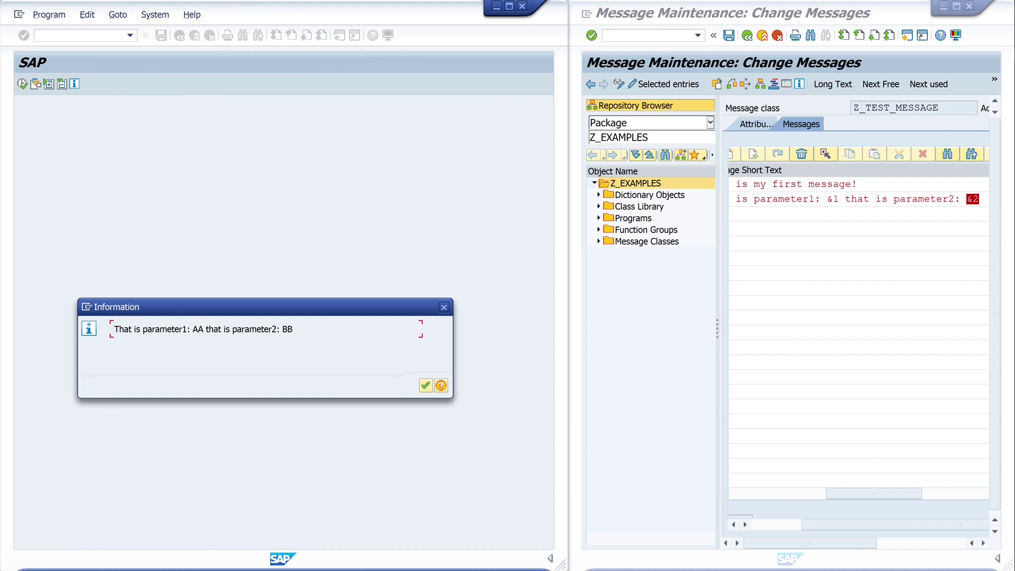
left_click(425, 385)
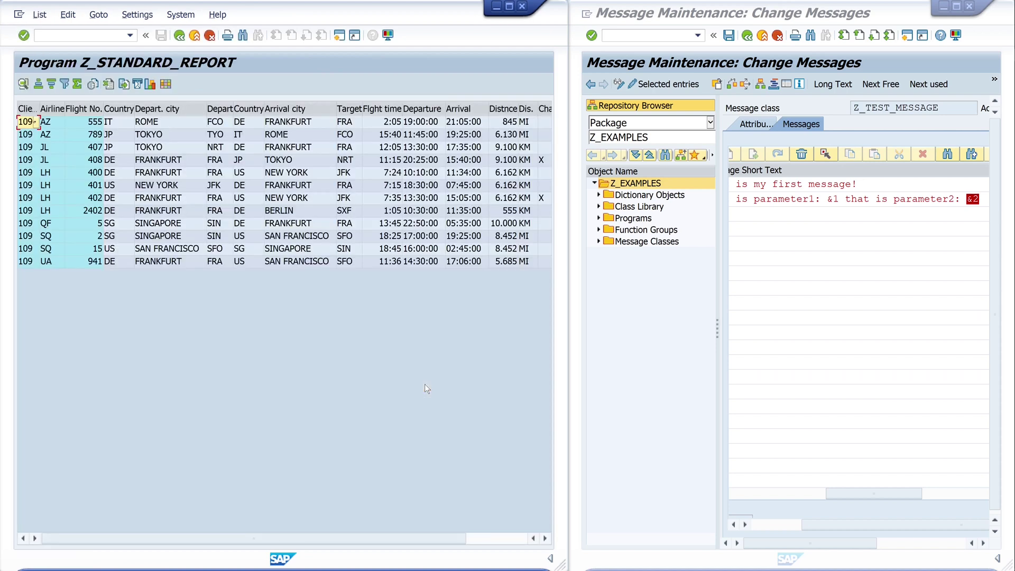
left_click(180, 36)
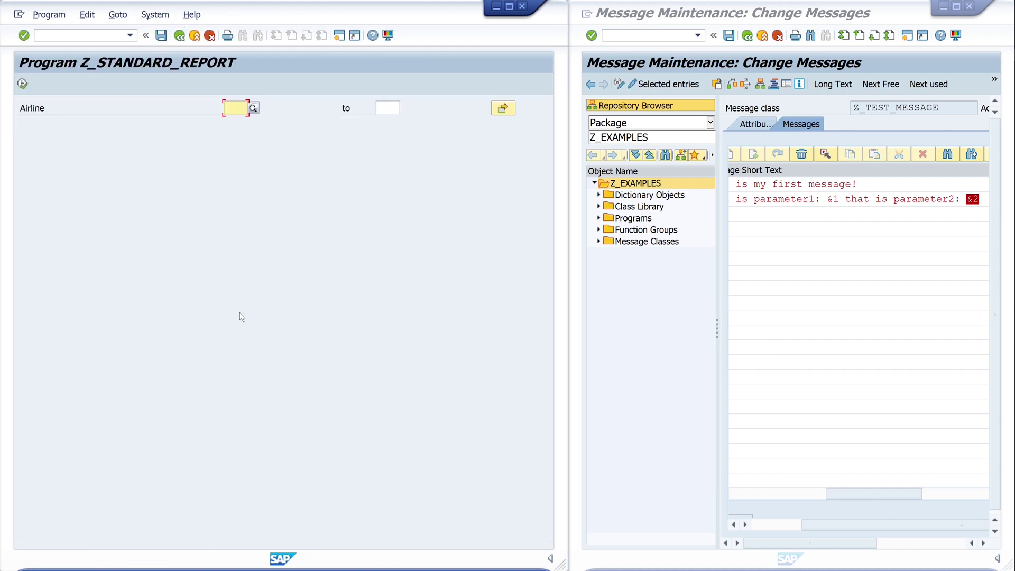
- Add the lines Data(lv_number) = 1. and Data(lv_string) = 'Test'. above the message statement
left_click(179, 36)
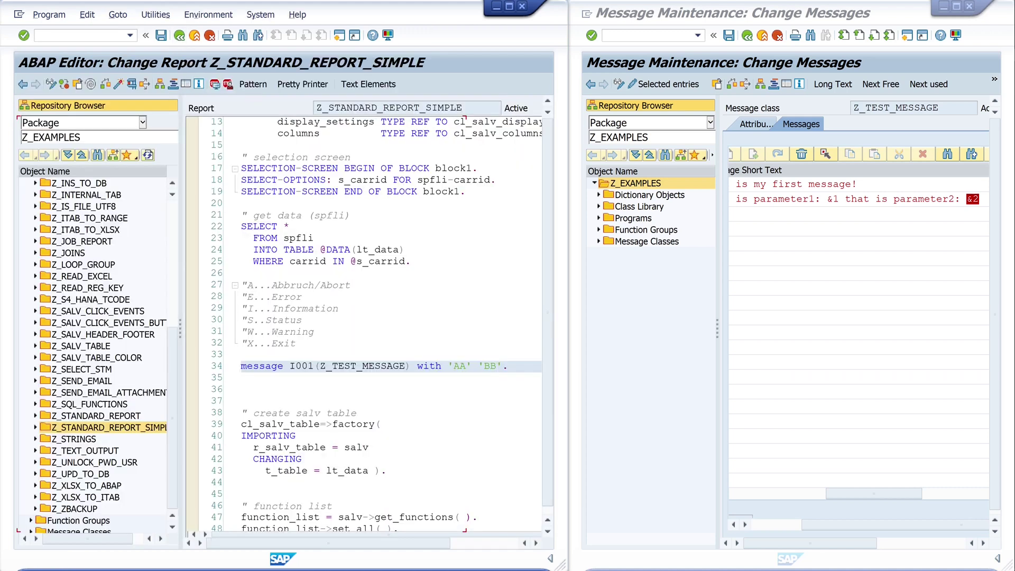
key("Return")
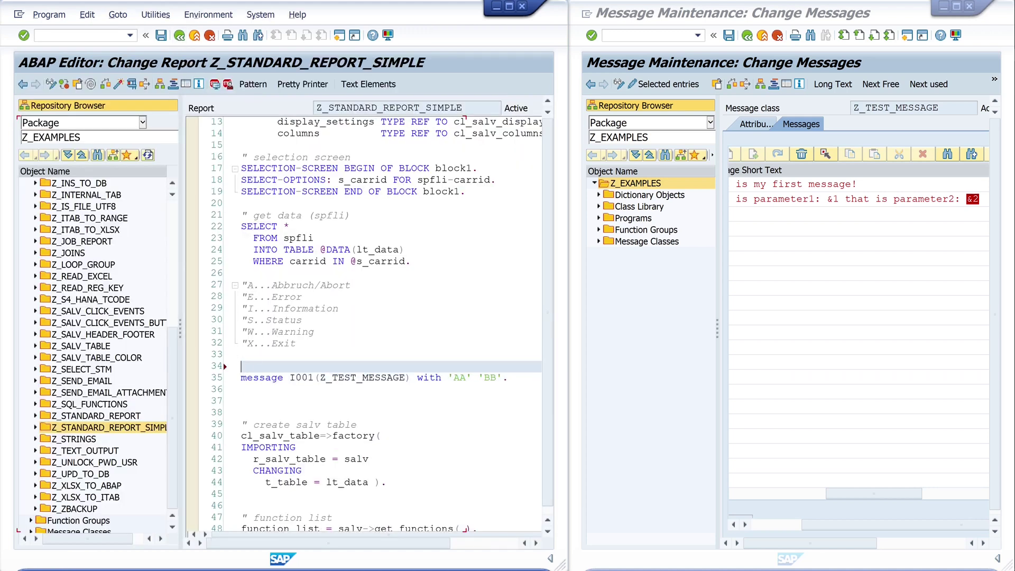
type("Data")
type("(l")
type("v_")
type("number) ")
type("= 1")
type(".")
key("Return")
type("Data")
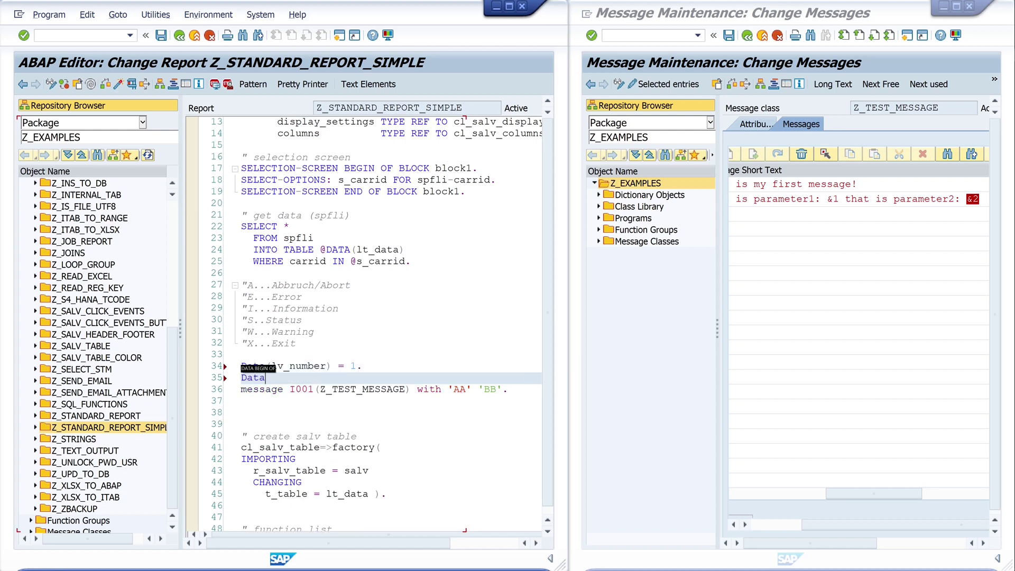
type("(l")
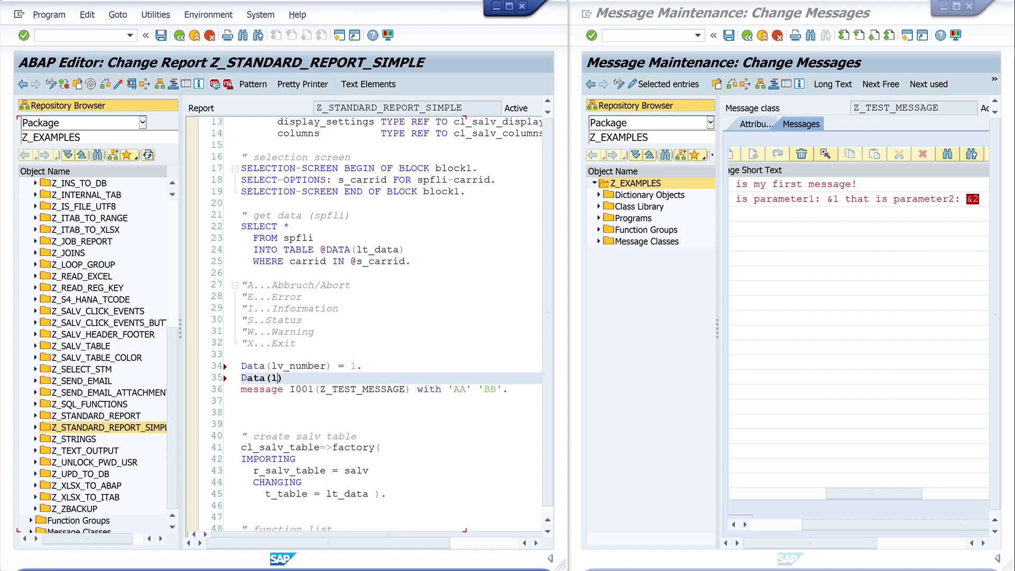
type("v_string")
type("= ")
type("''")
type("T")
type("est")
key("Right")
type(".")
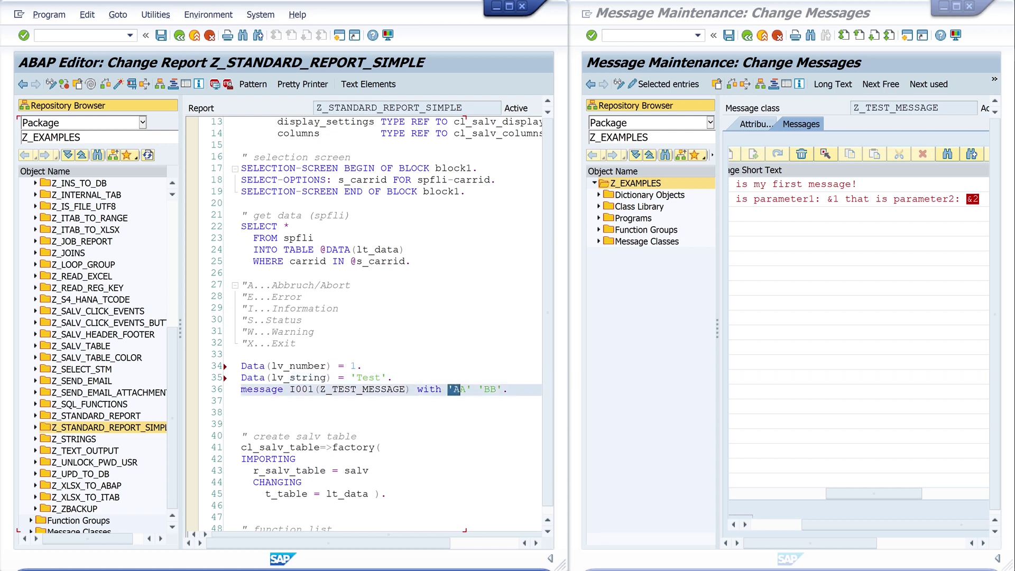
- Replace 'AA' and 'BB' in the I001 message call with lv_number and lv_string
left_click_drag(449, 390, 471, 390)
type("lv_num")
type("ber")
key("Delete")
key("Delete")
key("Delete")
type("lv_str")
left_click_drag(581, 413, 638, 412)
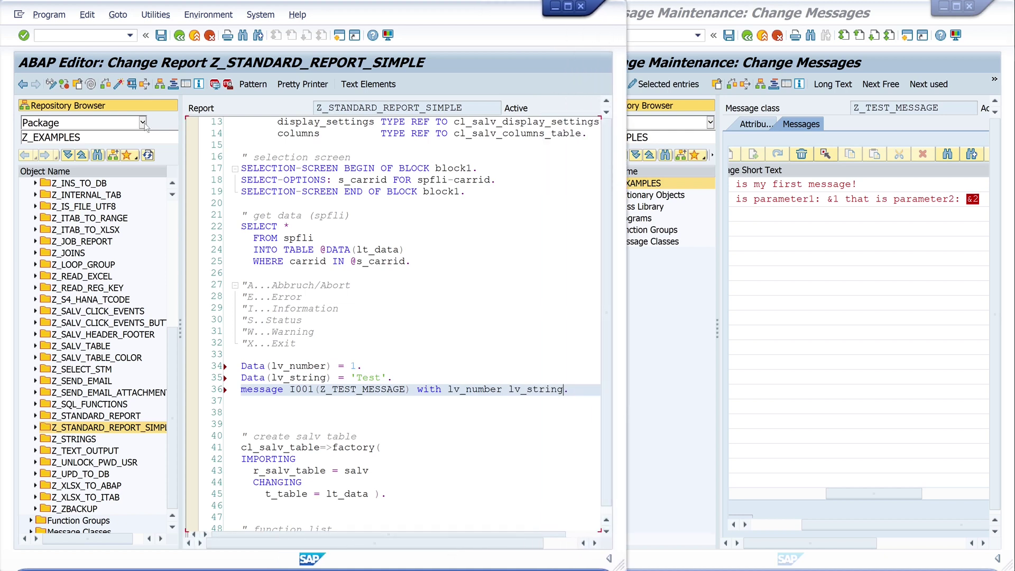
- Activate and rerun the report so the message shows 1 and Test, returning to the airline selection screen
left_click(119, 85)
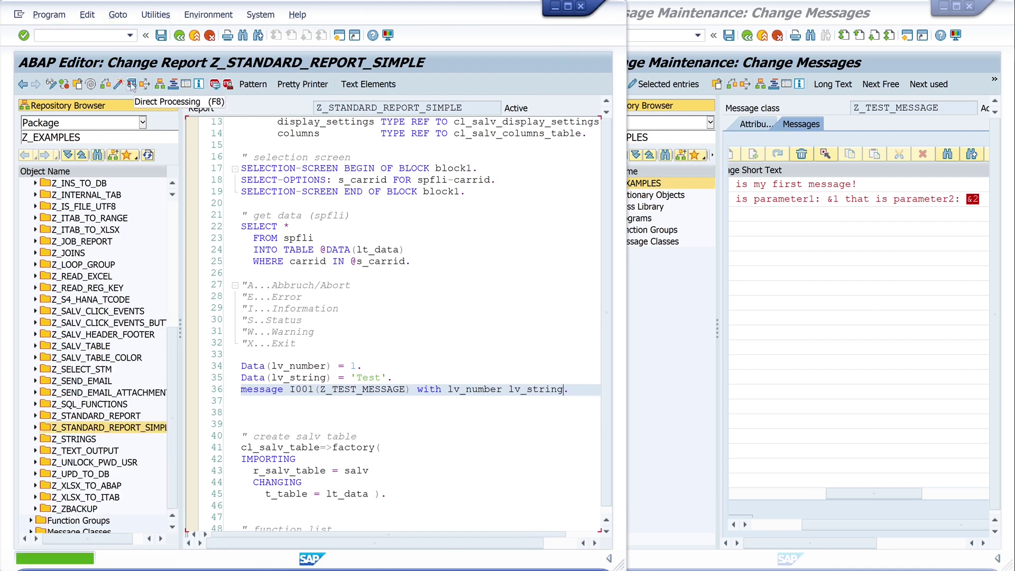
left_click(131, 84)
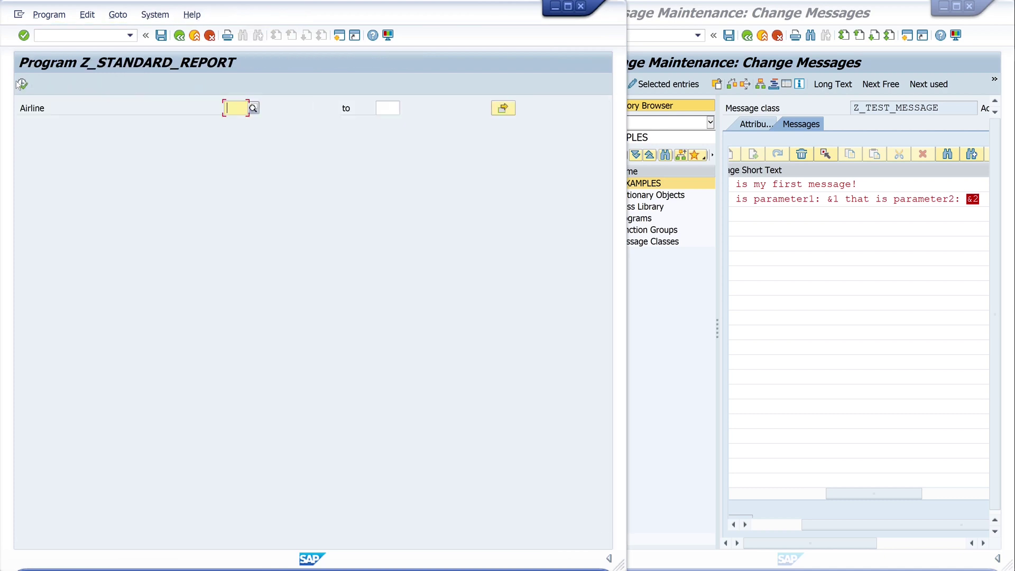
left_click(22, 84)
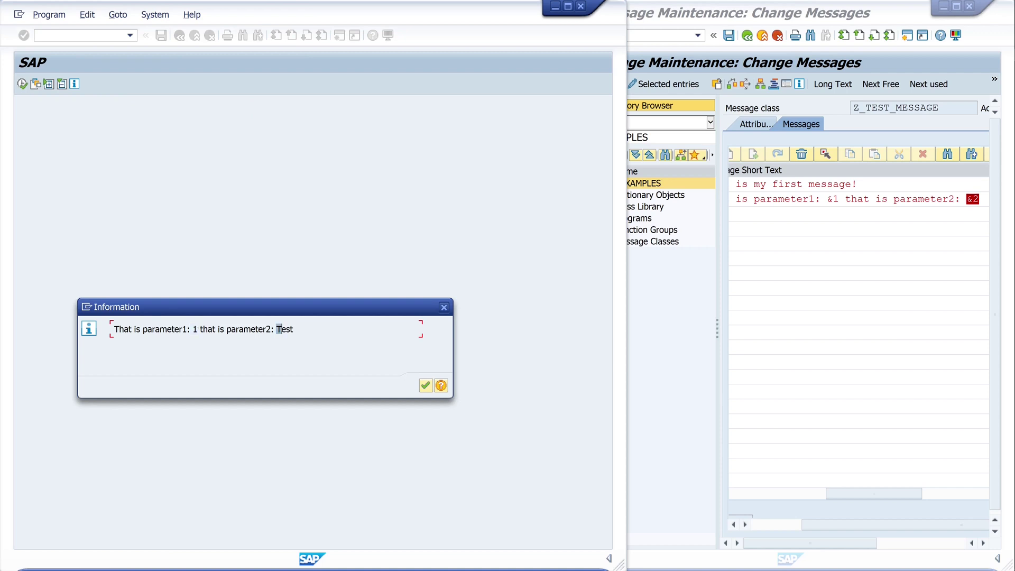
left_click(427, 384)
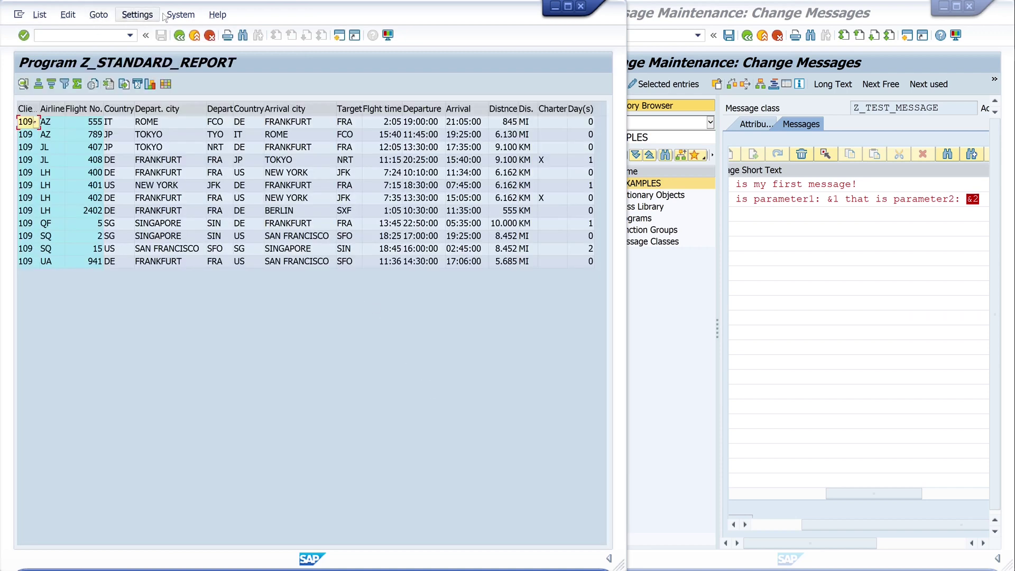
left_click(194, 35)
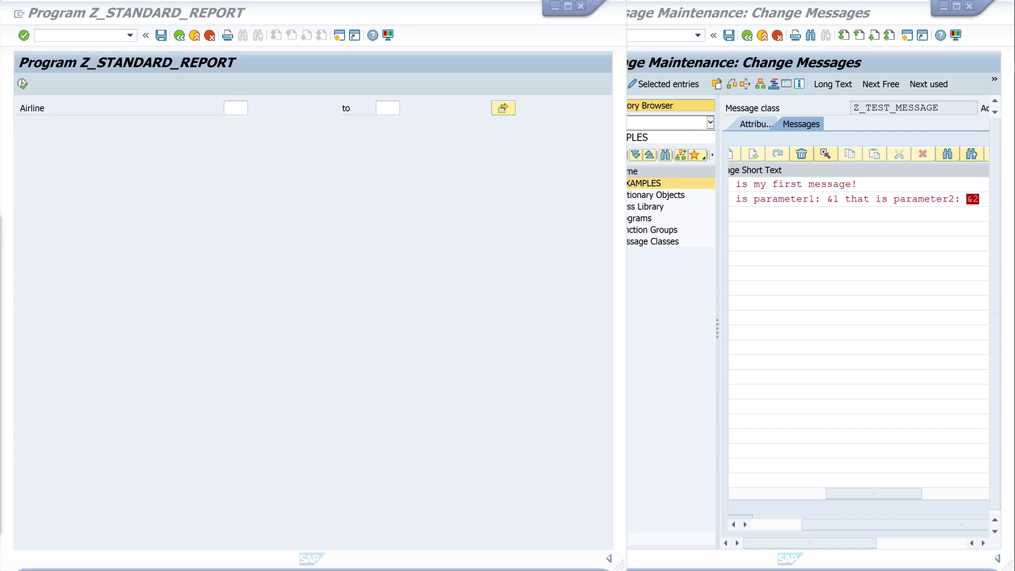
left_click(235, 108)
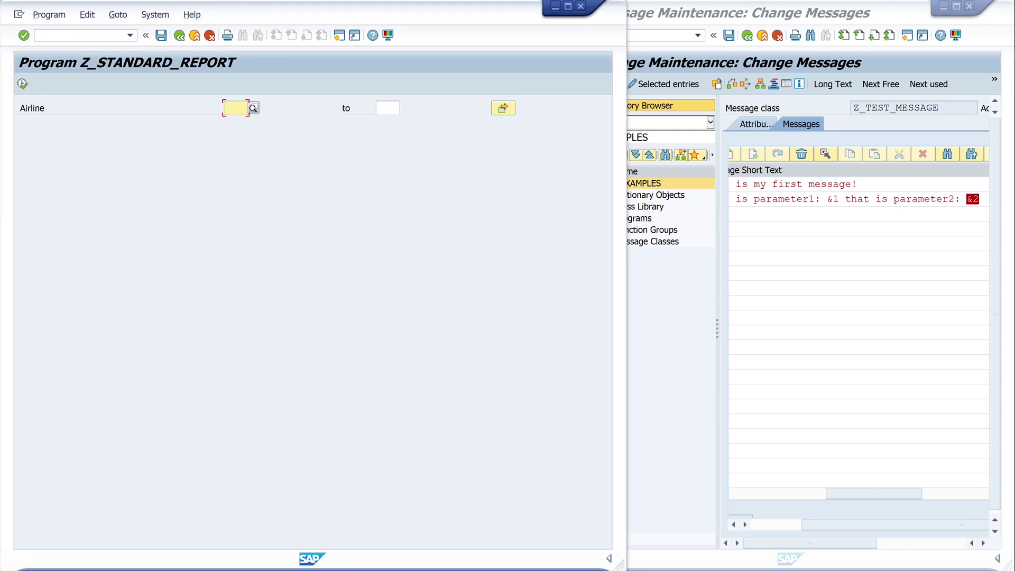
key("ctrl+slash")
type("se11")
- List table T100's 200 stored message texts (ARBGB, MSGNR, TEXT) in the SE11 Data Browser
key("Return")
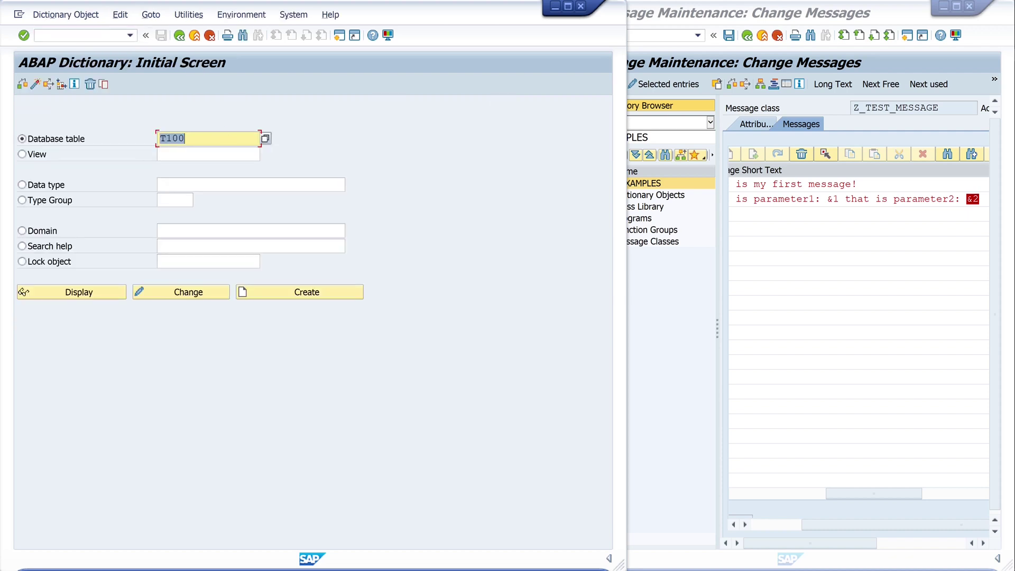
left_click(101, 293)
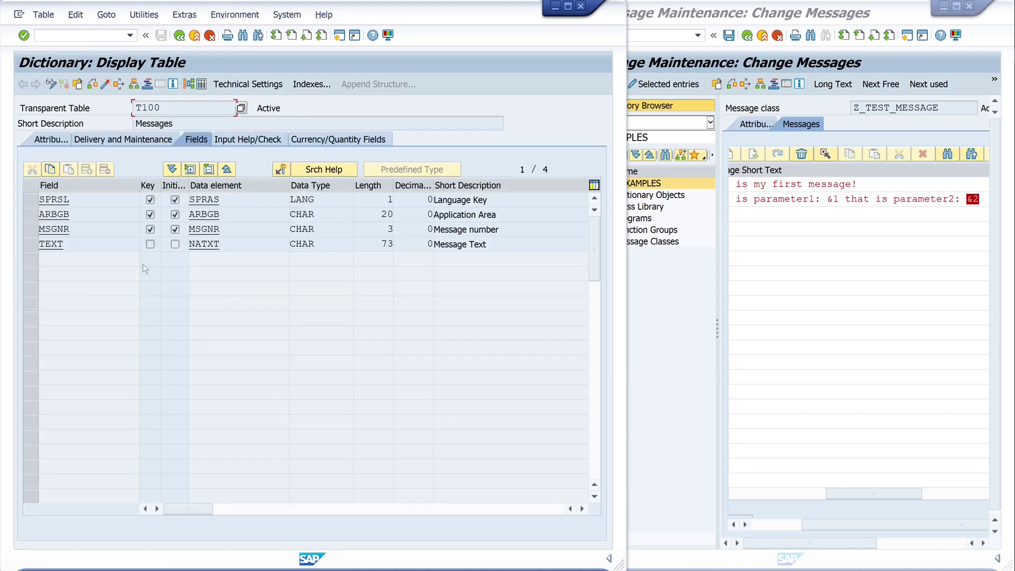
left_click(202, 84)
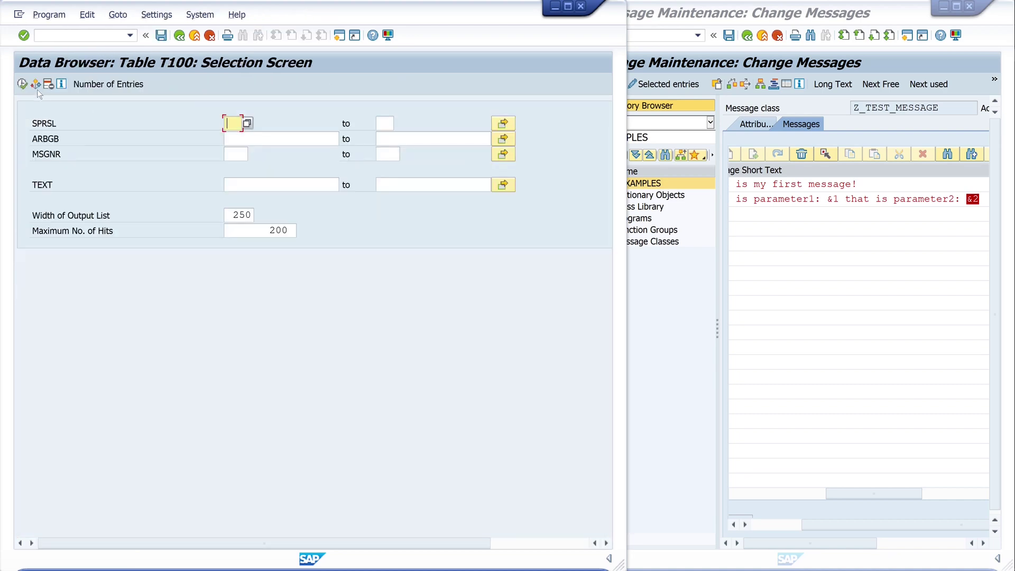
left_click(22, 85)
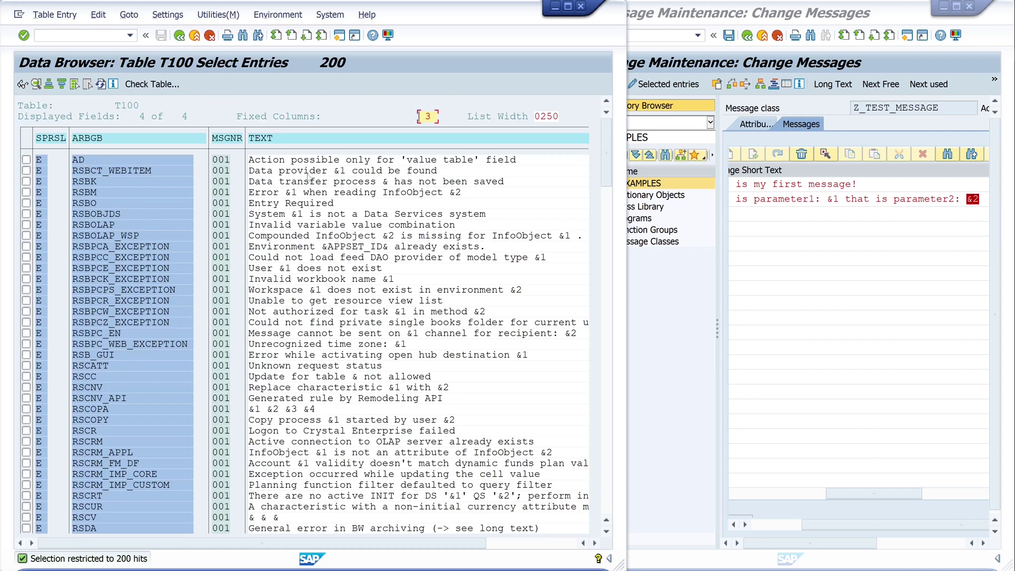
scroll(360, 349, "down", 2)
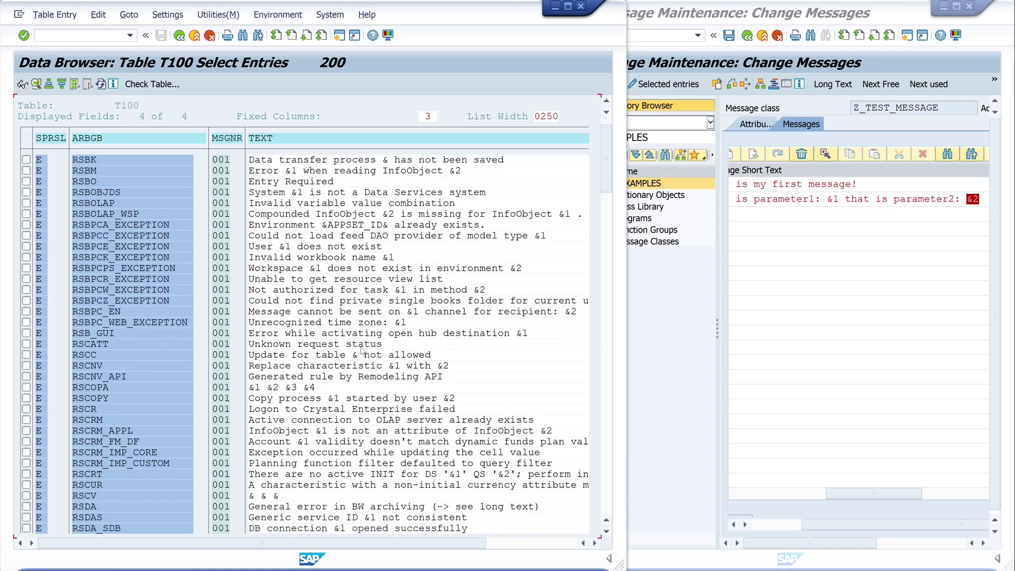
scroll(361, 354, "down", 2)
scroll(365, 354, "down", 1)
scroll(365, 356, "up", 2)
scroll(366, 358, "up", 1)
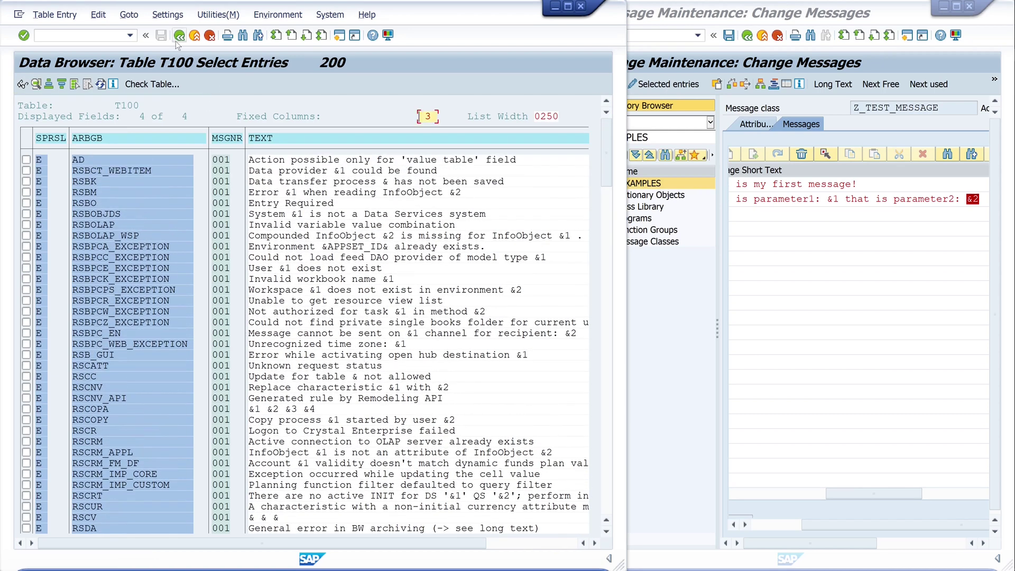